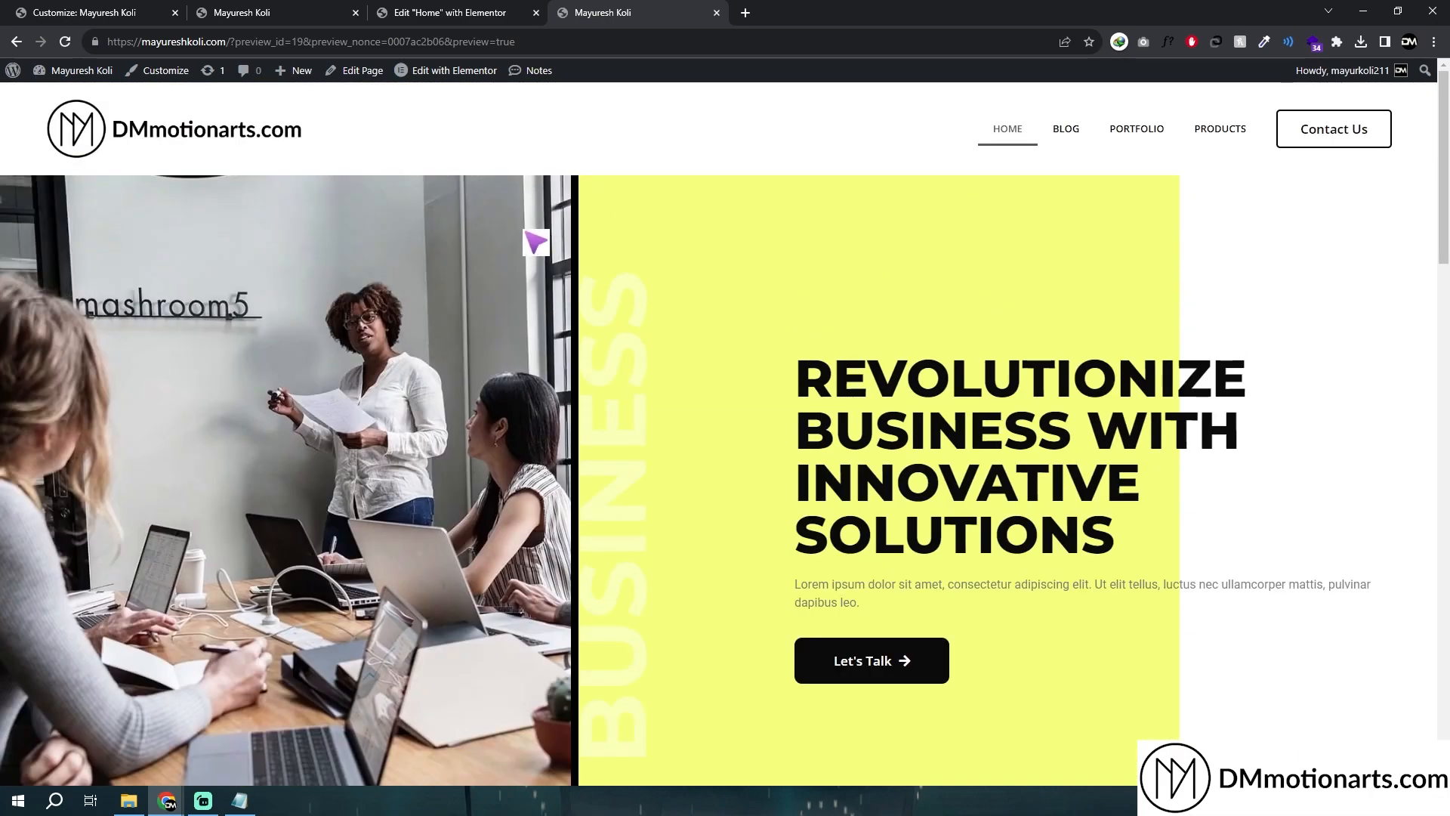
- Copy the ::selection rule with the blue background from the Notepad file
left_click(239, 801)
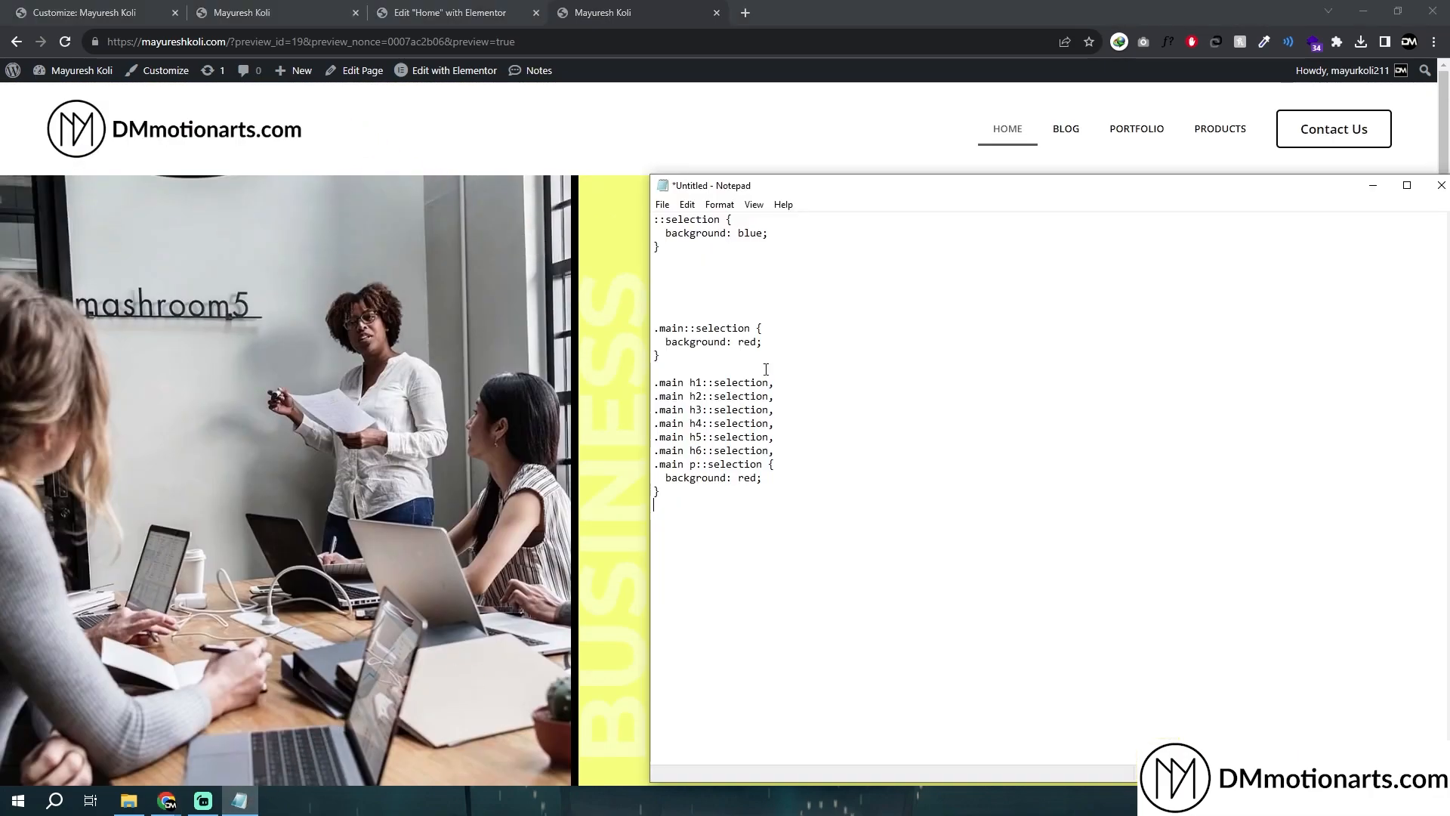
left_click_drag(681, 252, 654, 219)
right_click(671, 218)
left_click(696, 271)
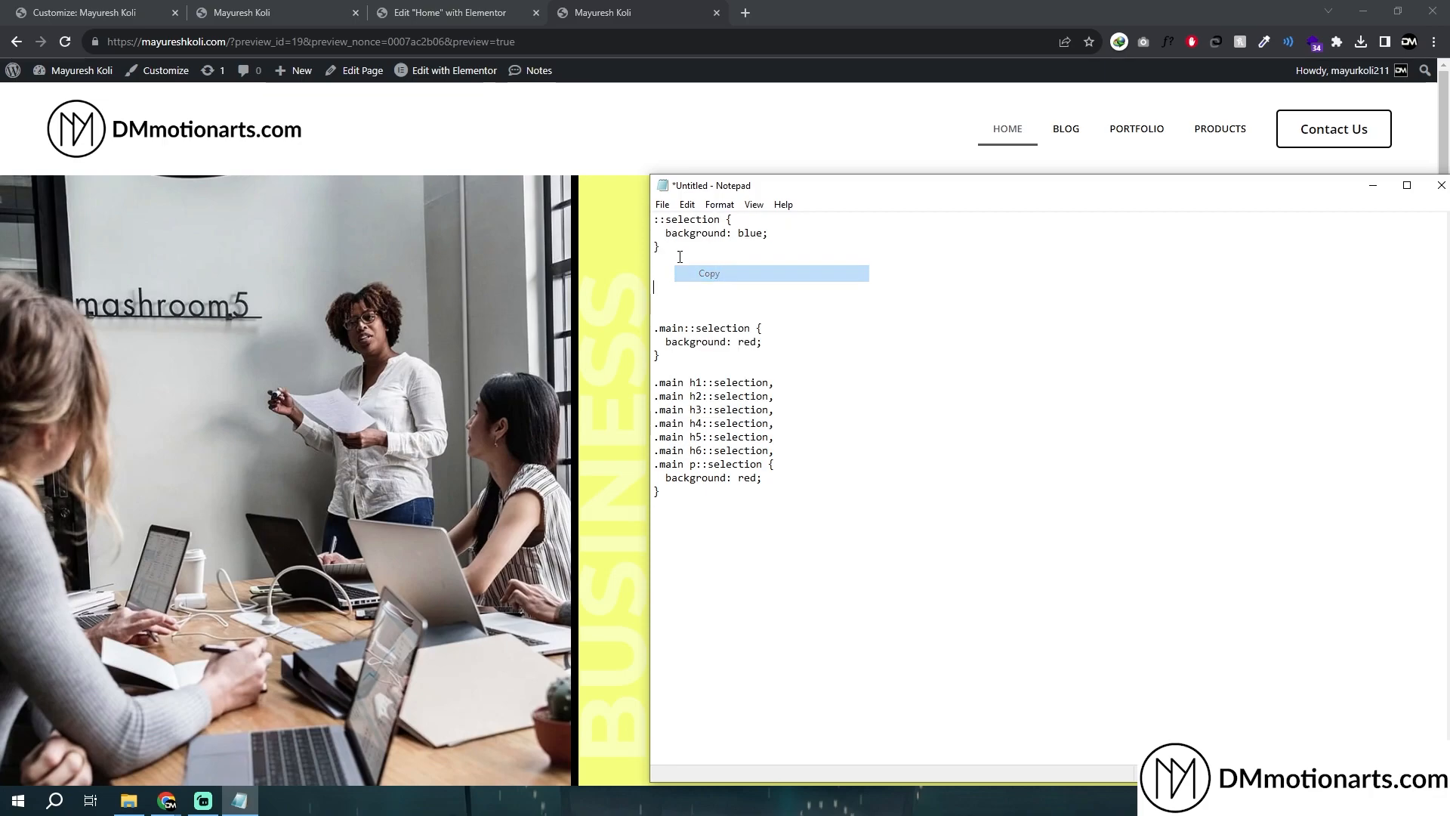
- Reopen the site's theme customizer from the home page and go to the Additional CSS editor
left_click(42, 7)
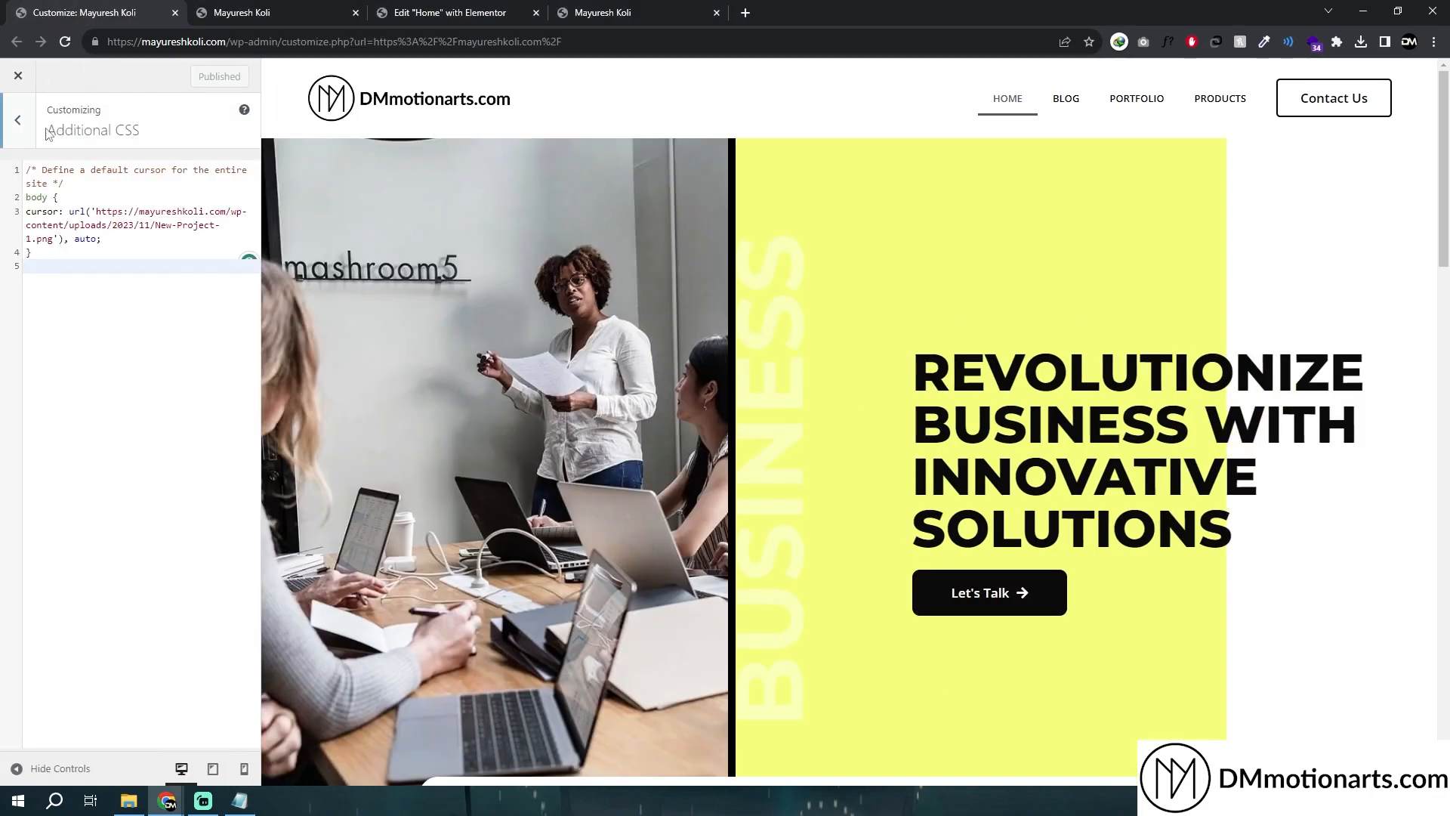
left_click(276, 9)
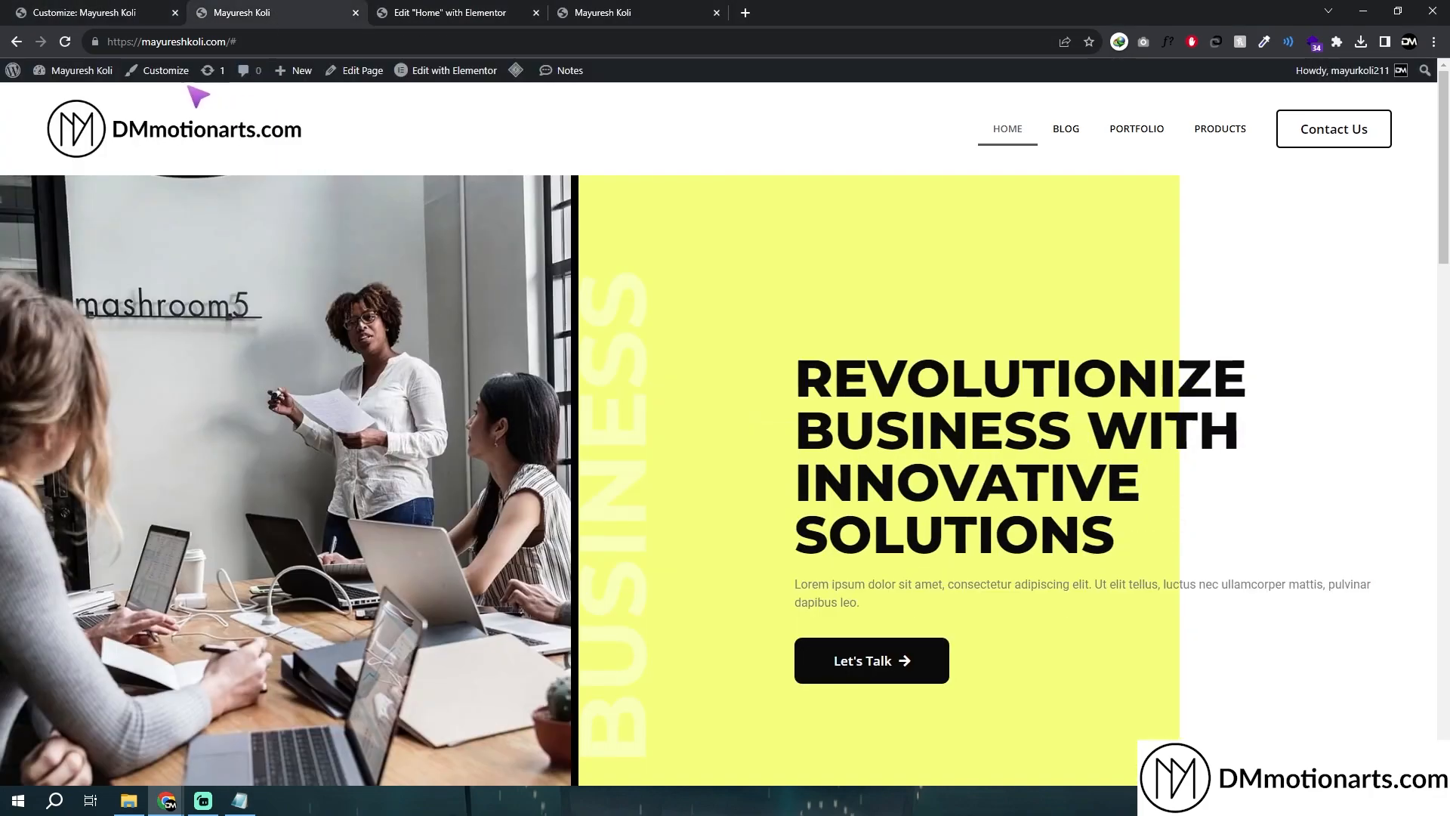
left_click(121, 9)
left_click(21, 77)
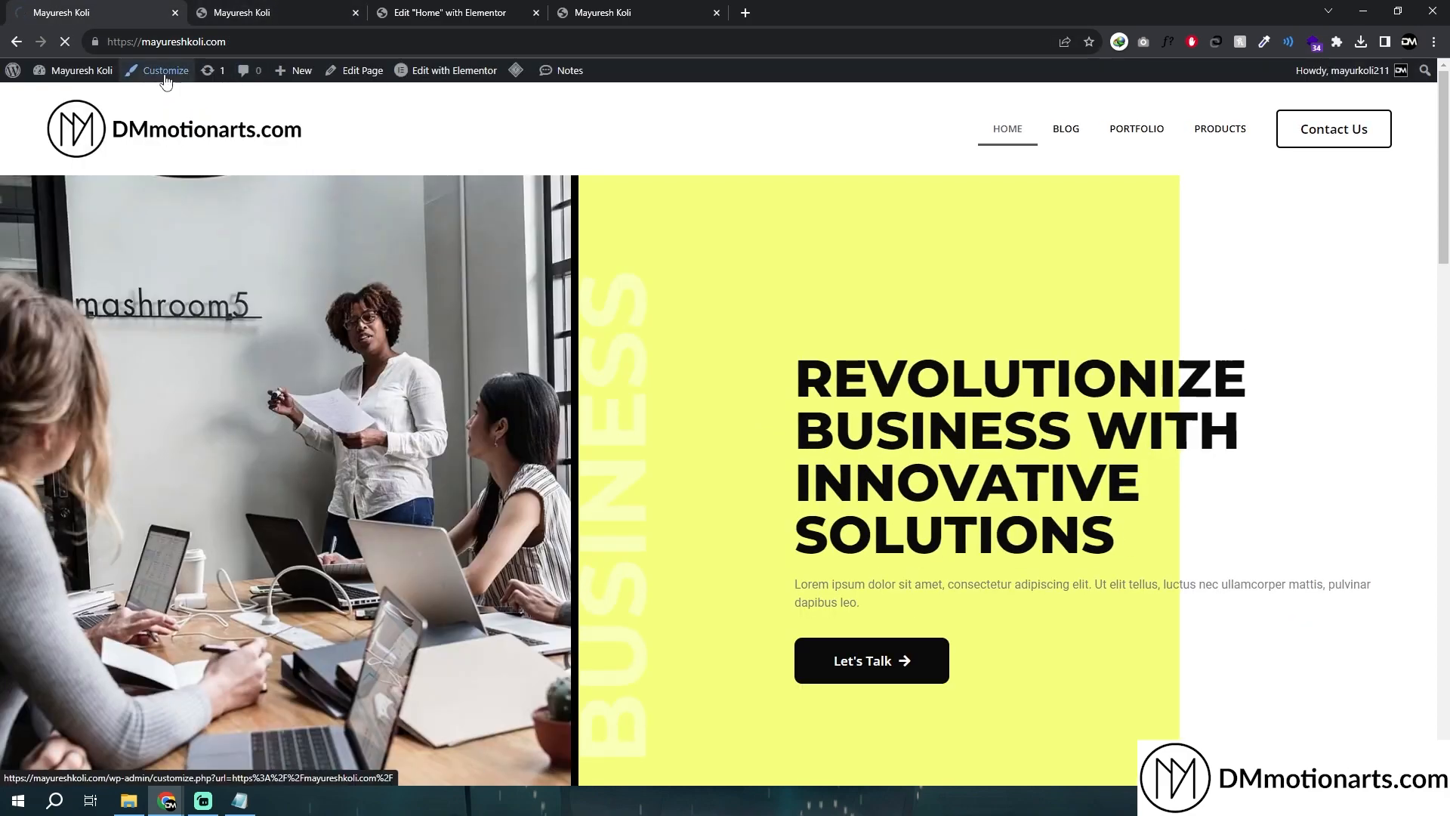
left_click(166, 77)
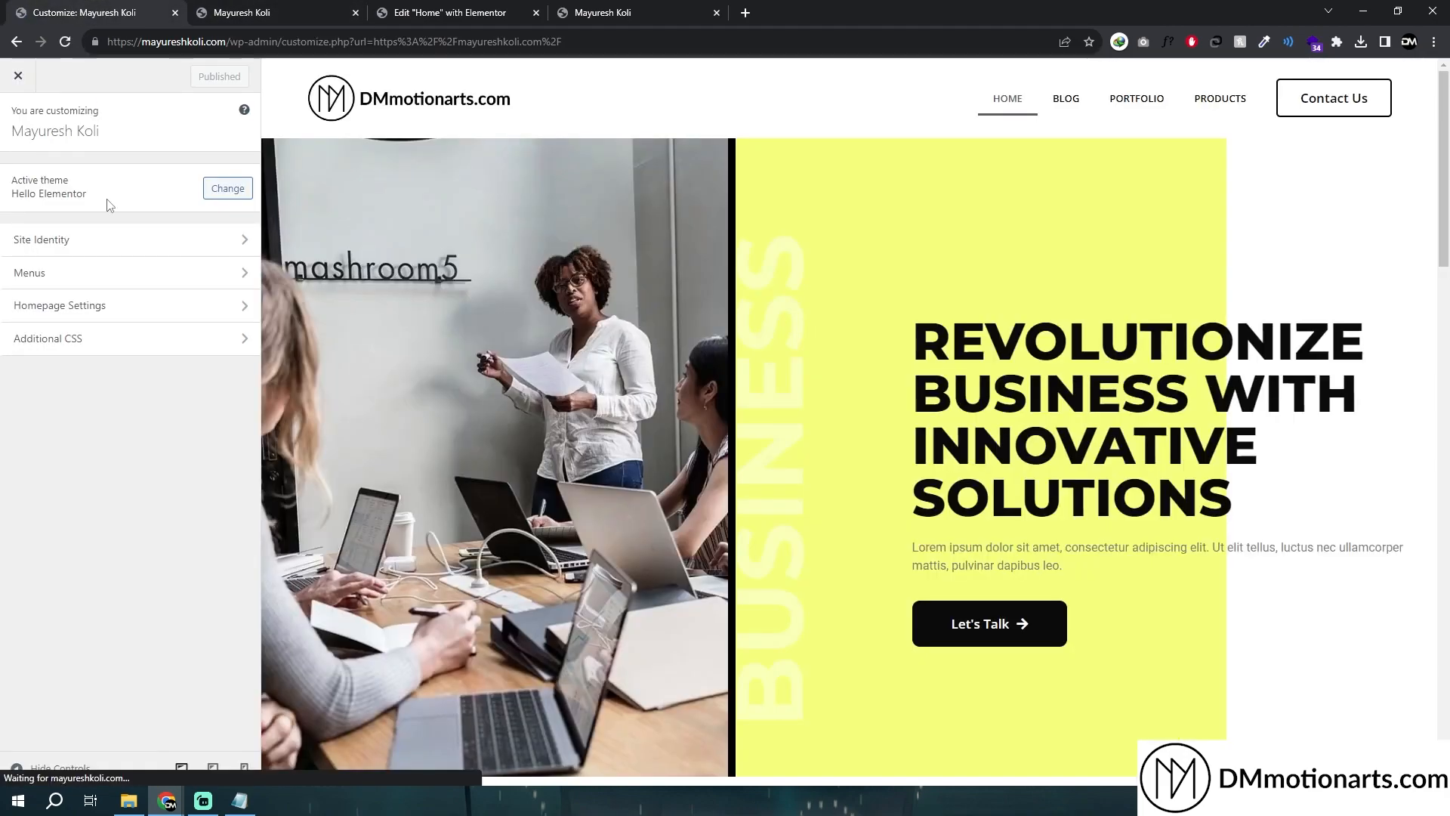
left_click(71, 337)
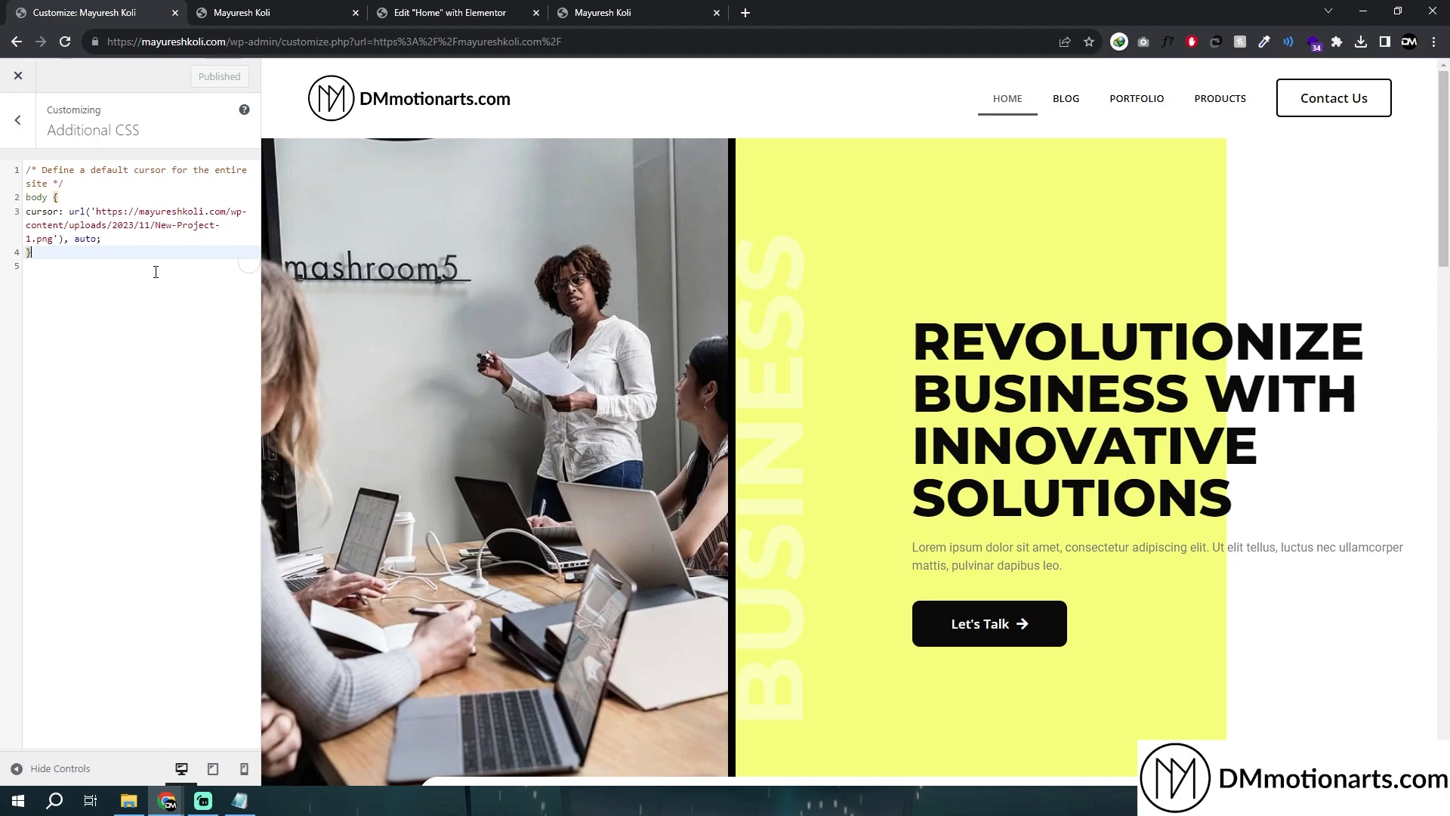
- Add the rule "::selection { background: blue; }" below the body cursor rule in the additional CSS
key("Return")
key("Return")
key("Return")
type("::selection {")
key("Return")
type("background: blue;")
key("Return")
type("}")
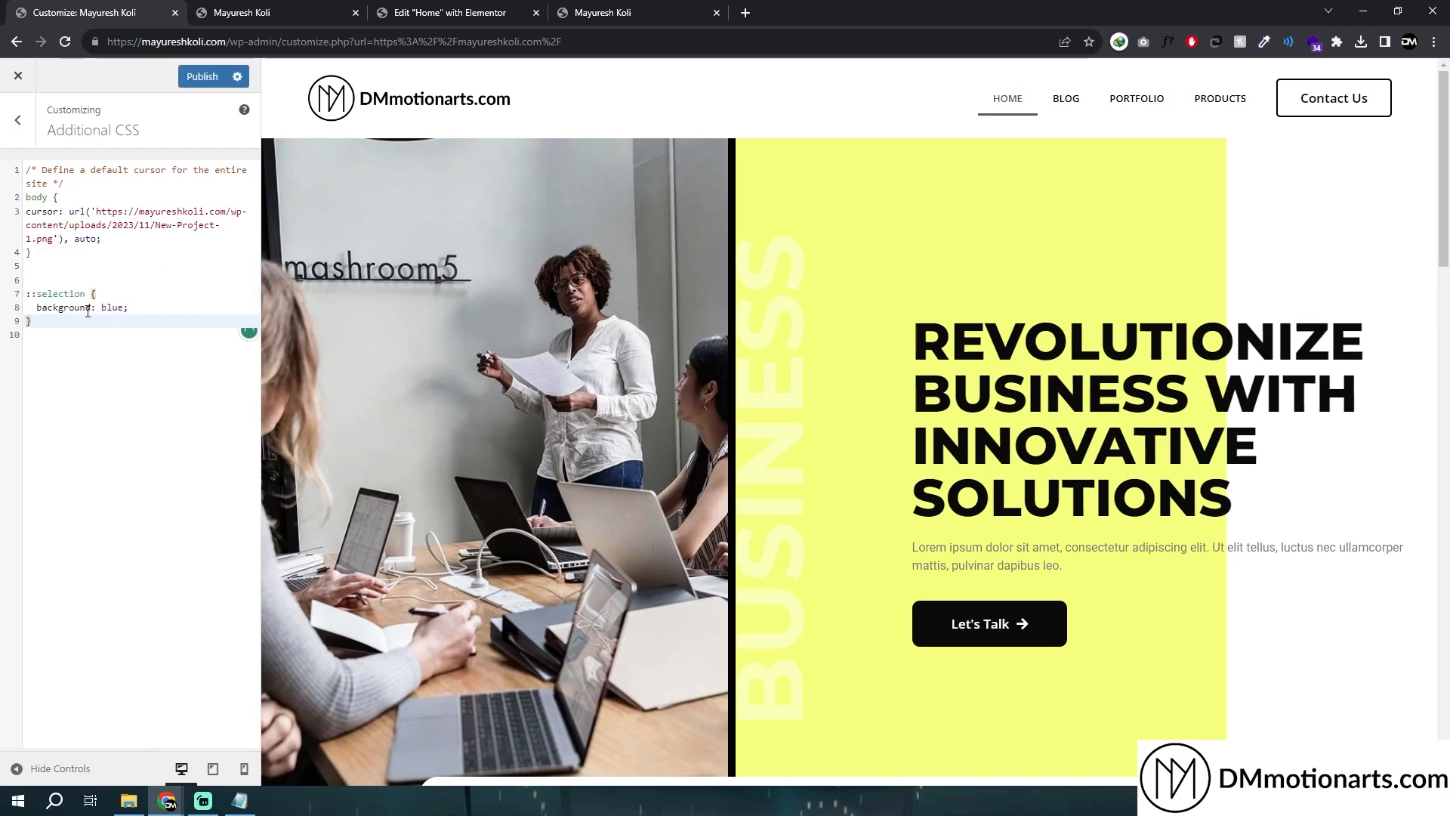
- Try #ffff as the background value in the ::selection rule, and set it back to blue
left_click(96, 308)
double_click(121, 308)
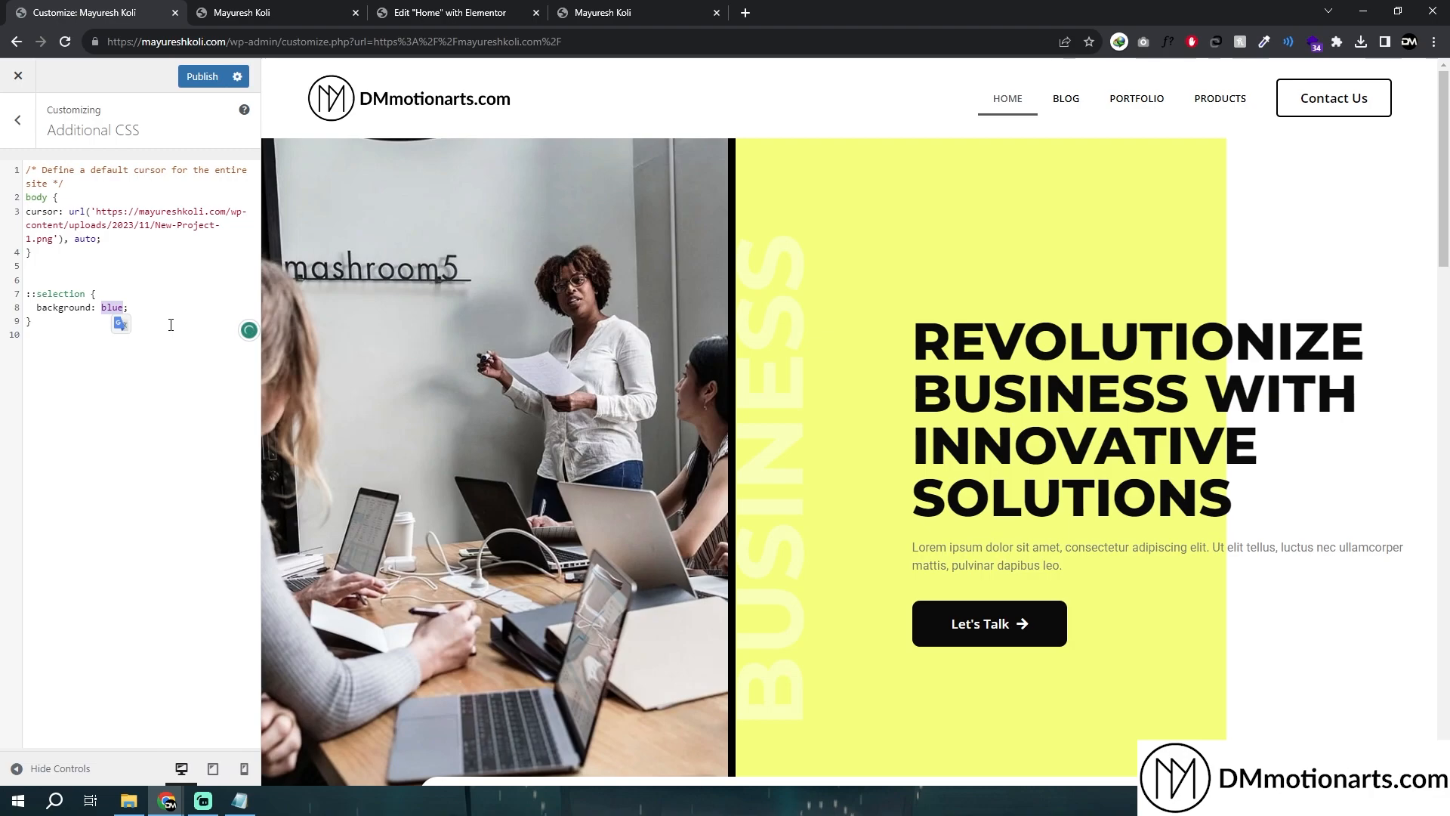
type("#ffff")
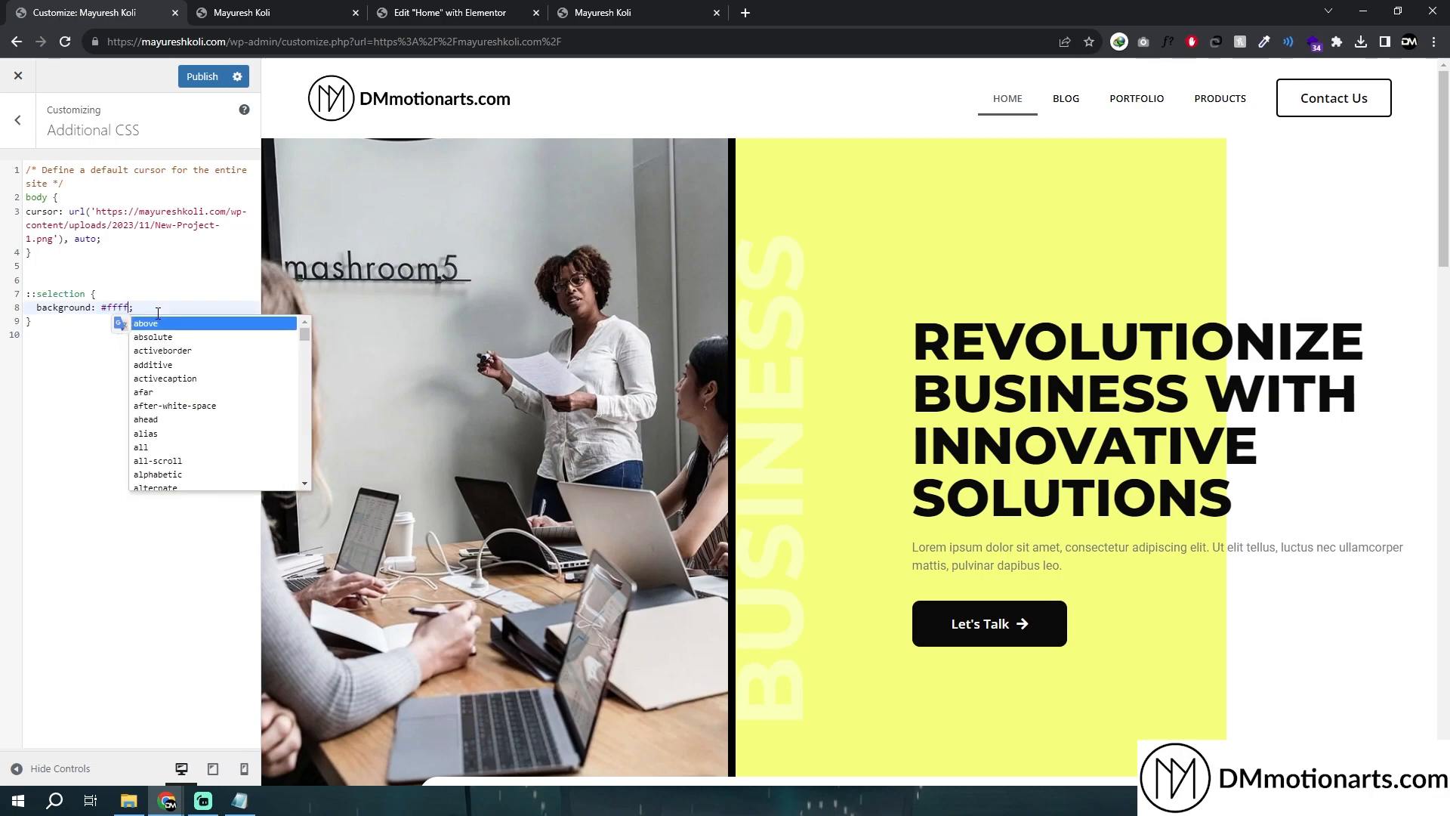
left_click_drag(101, 308, 118, 310)
type("blue")
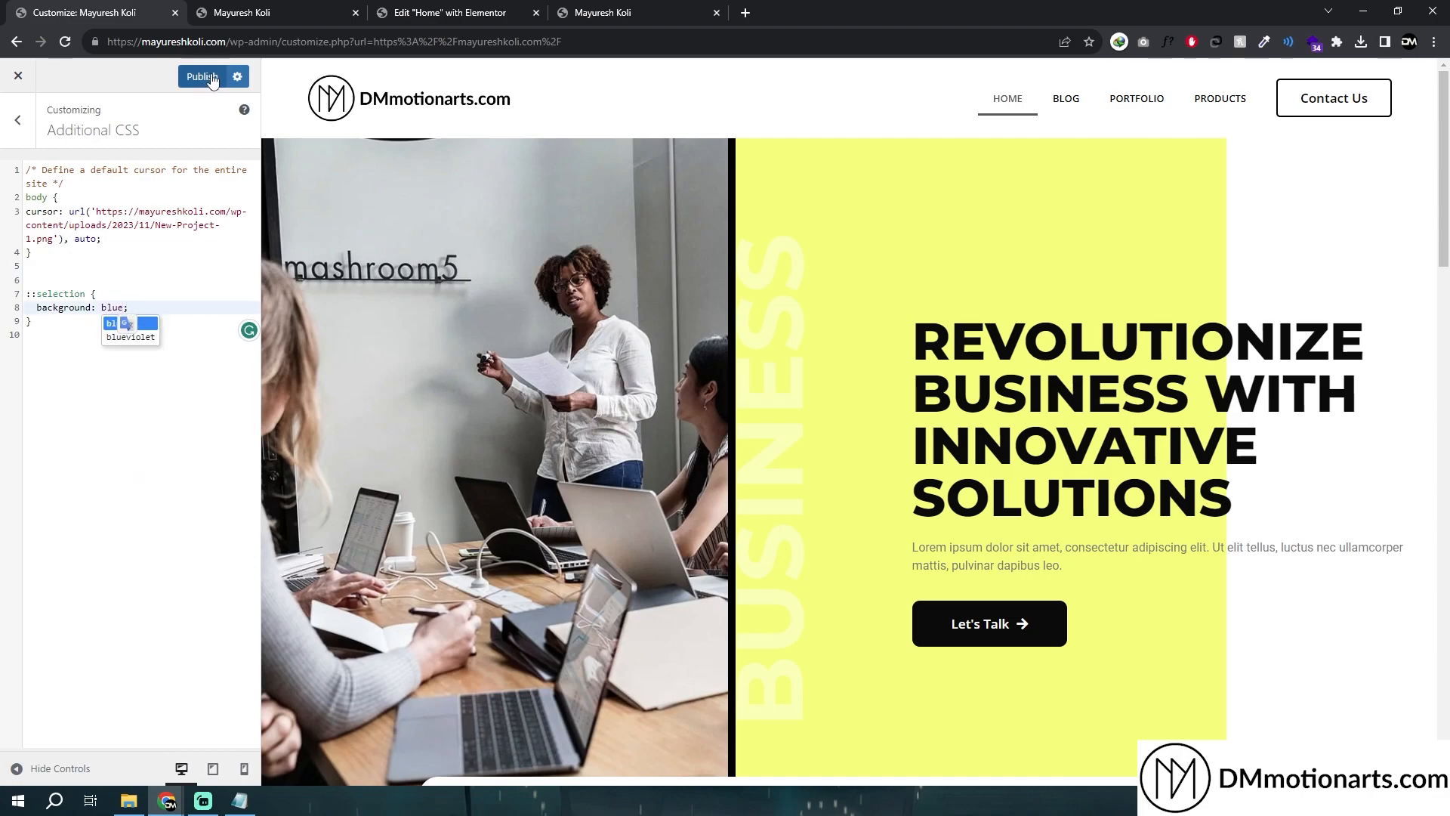
- Publish the additional CSS and reload the live home page
left_click(202, 77)
left_click(259, 13)
right_click(523, 330)
left_click(574, 373)
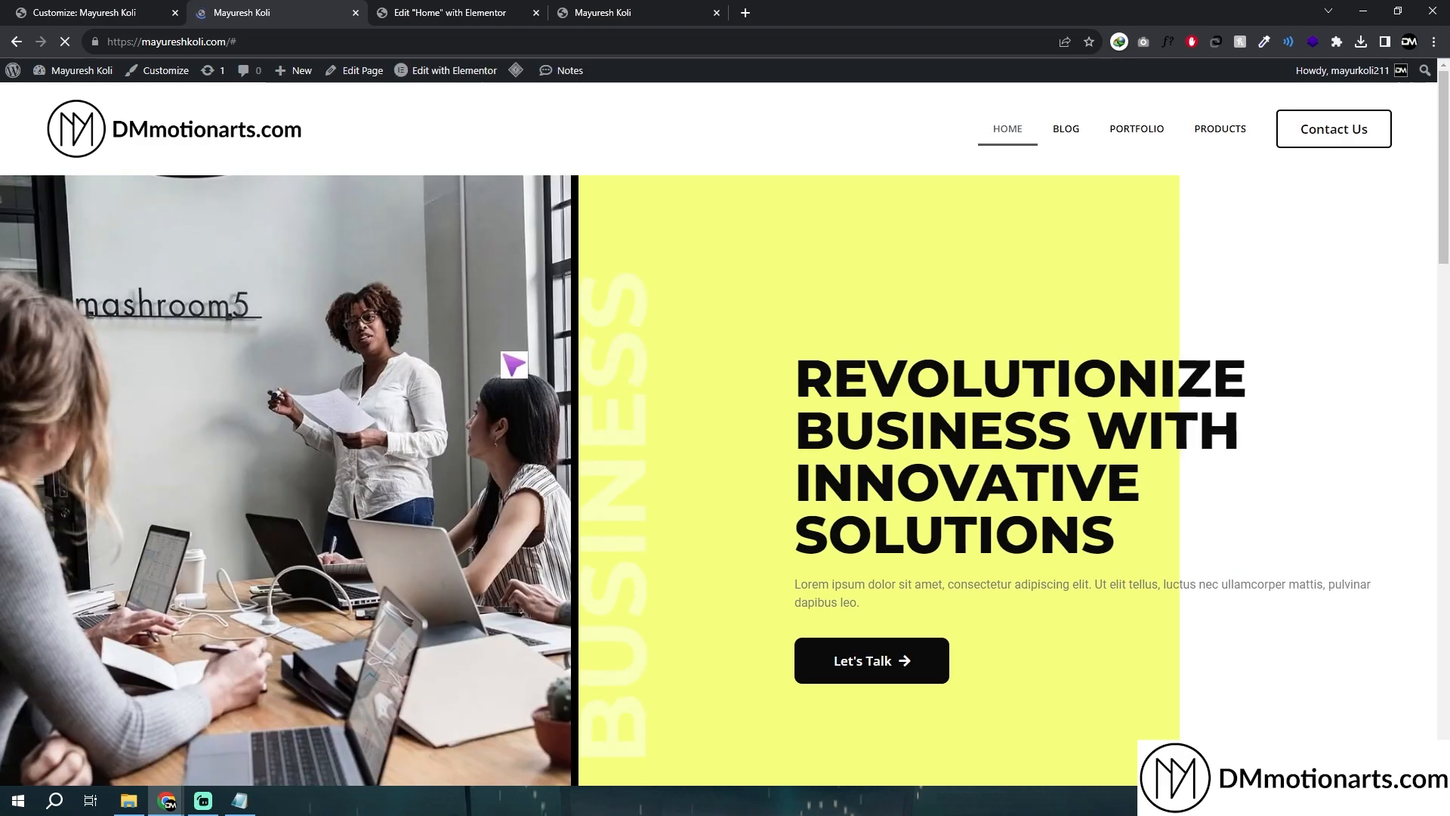
- Check the text highlight colour by selecting the hero headings and the text in the lower page sections
left_click_drag(808, 365, 1227, 633)
left_click(606, 251)
left_click_drag(607, 251, 712, 452)
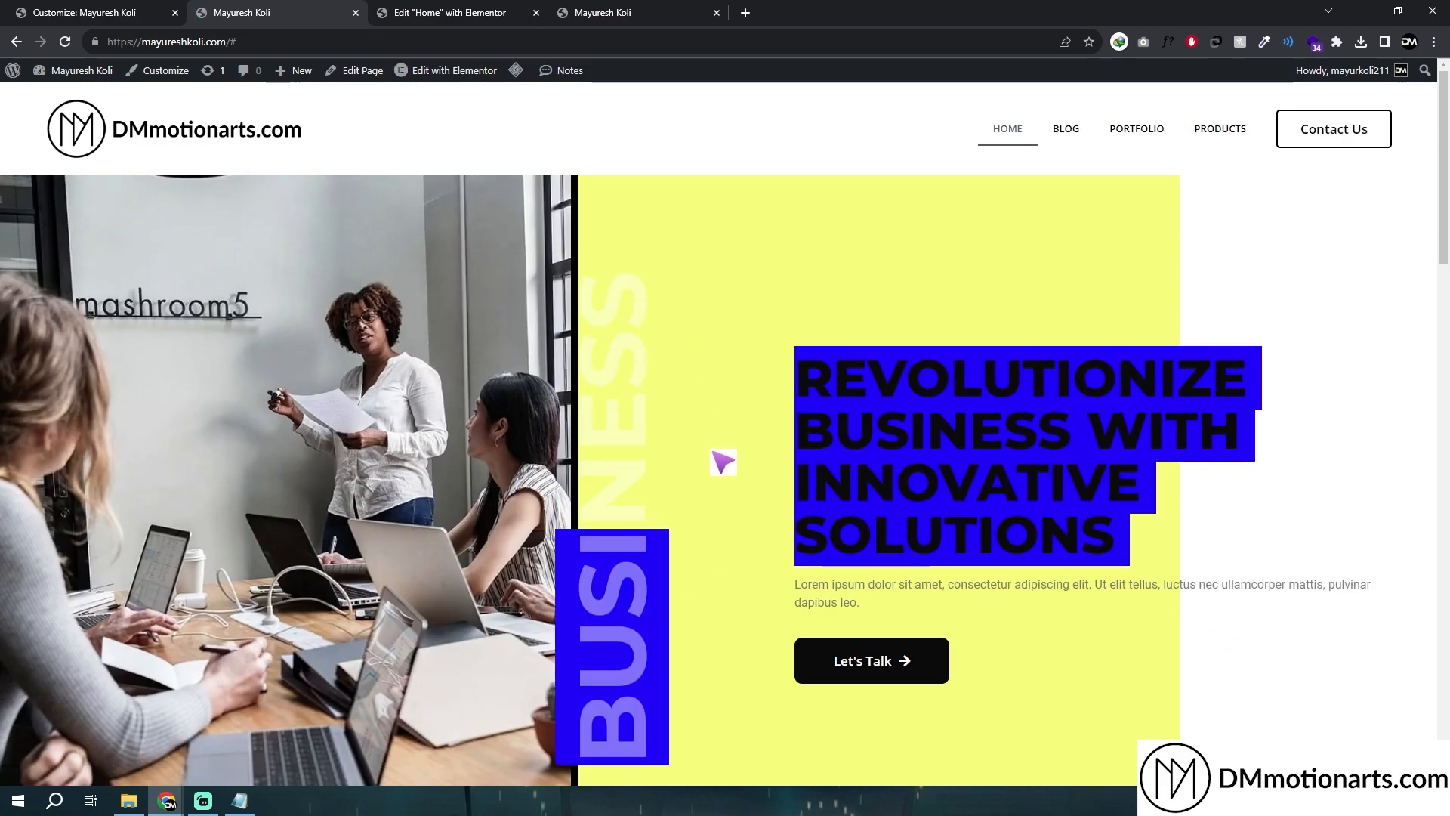
scroll(741, 404, "down", 2)
left_click(809, 242)
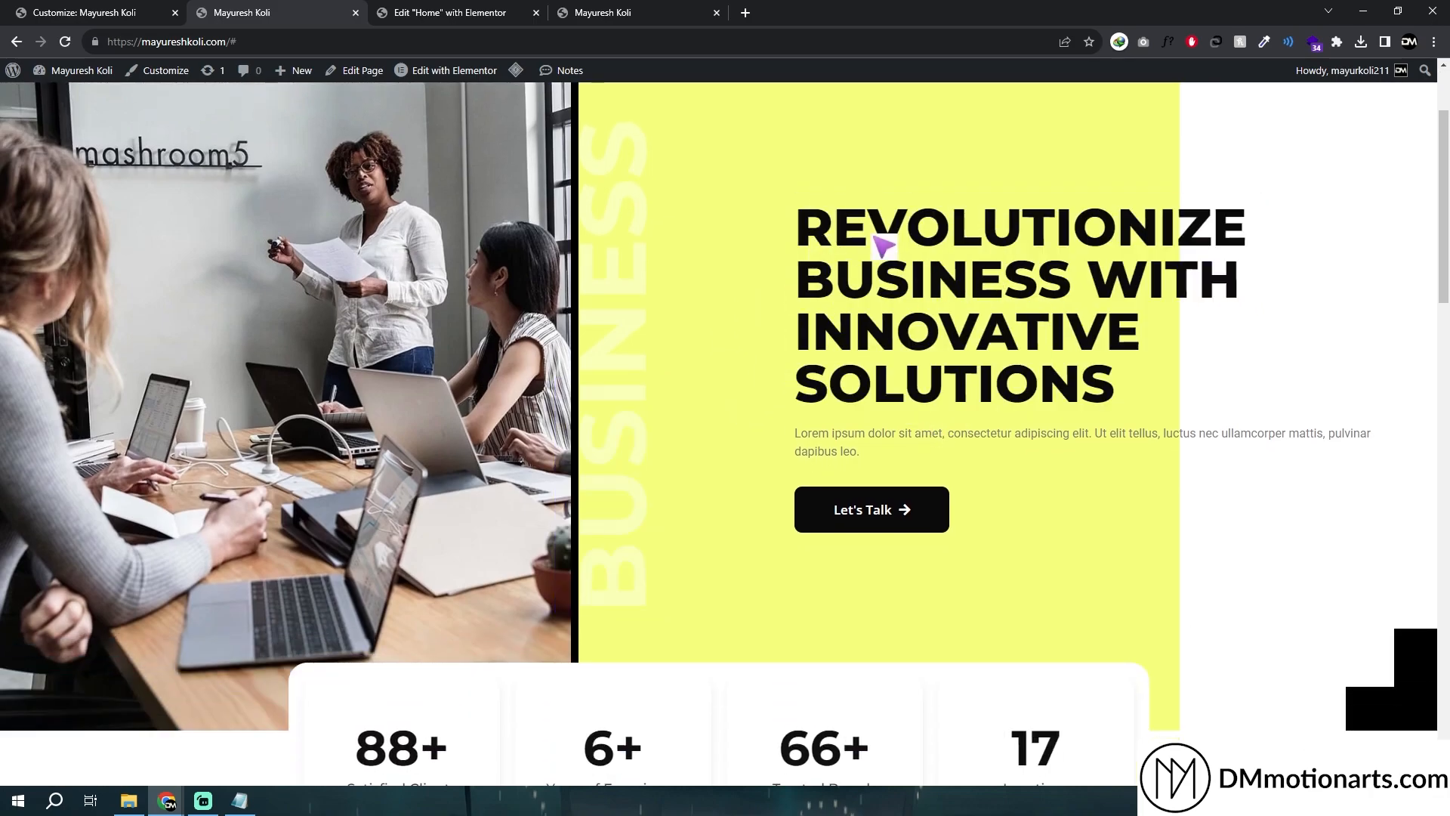
scroll(555, 519, "down", 10)
left_click_drag(242, 356, 485, 496)
left_click(487, 495)
left_click_drag(55, 249, 52, 592)
left_click(168, 546)
scroll(257, 423, "up", 5)
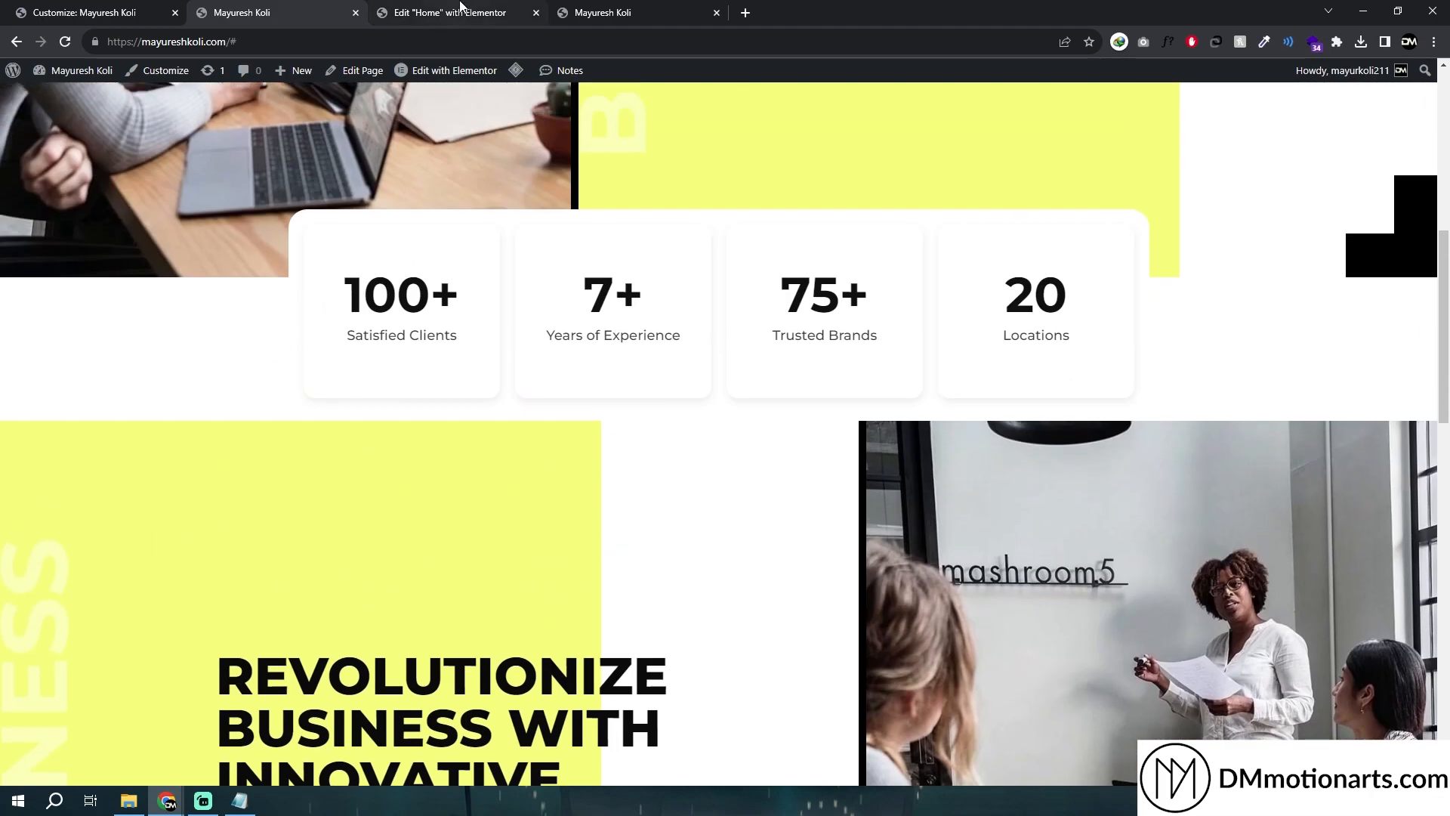
- Open the Custom CSS settings of the outer hero container in the home page's Elementor editor
left_click(461, 13)
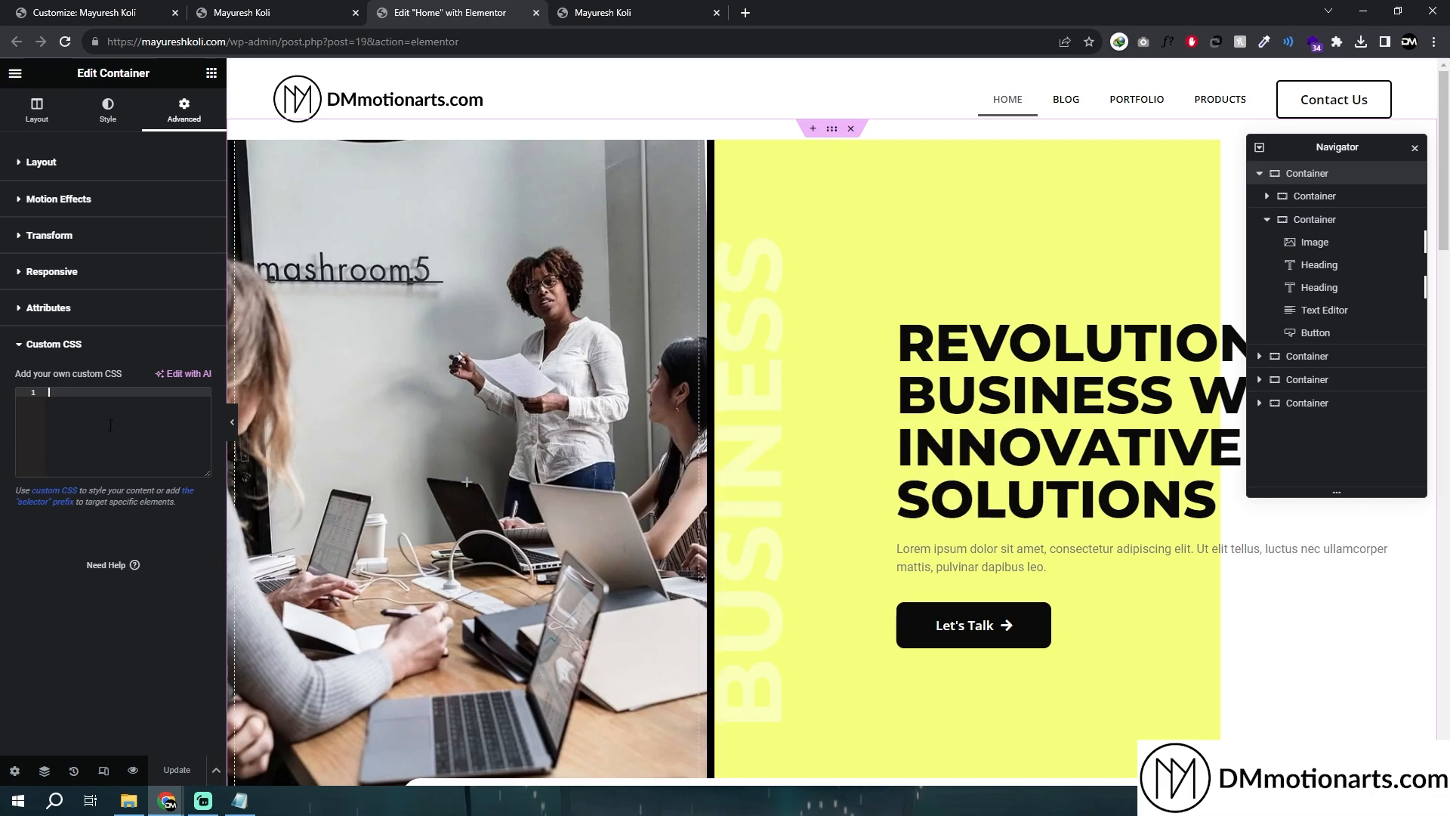
left_click(770, 459)
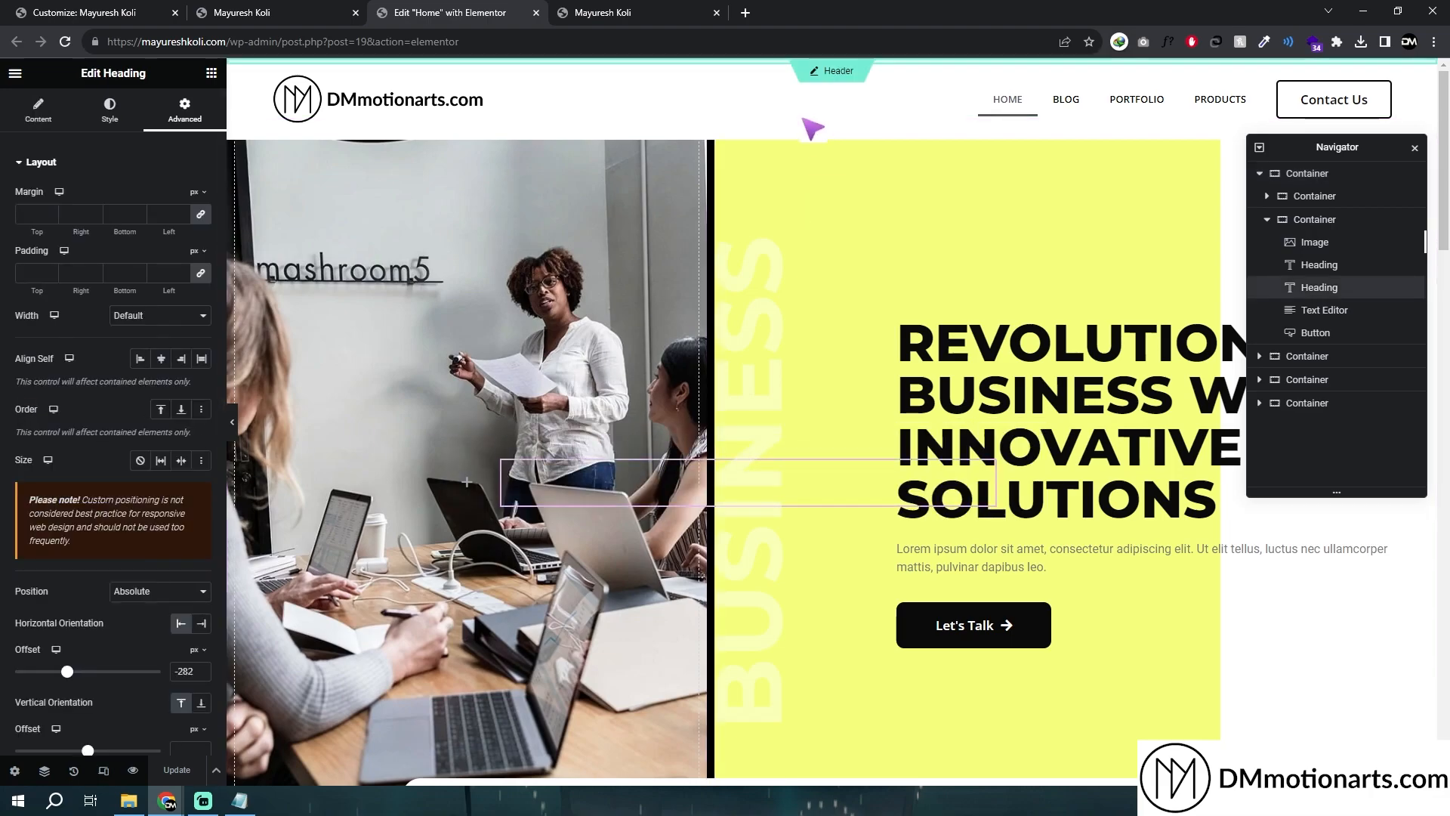
left_click(831, 128)
scroll(46, 529, "down", 2)
left_click(53, 644)
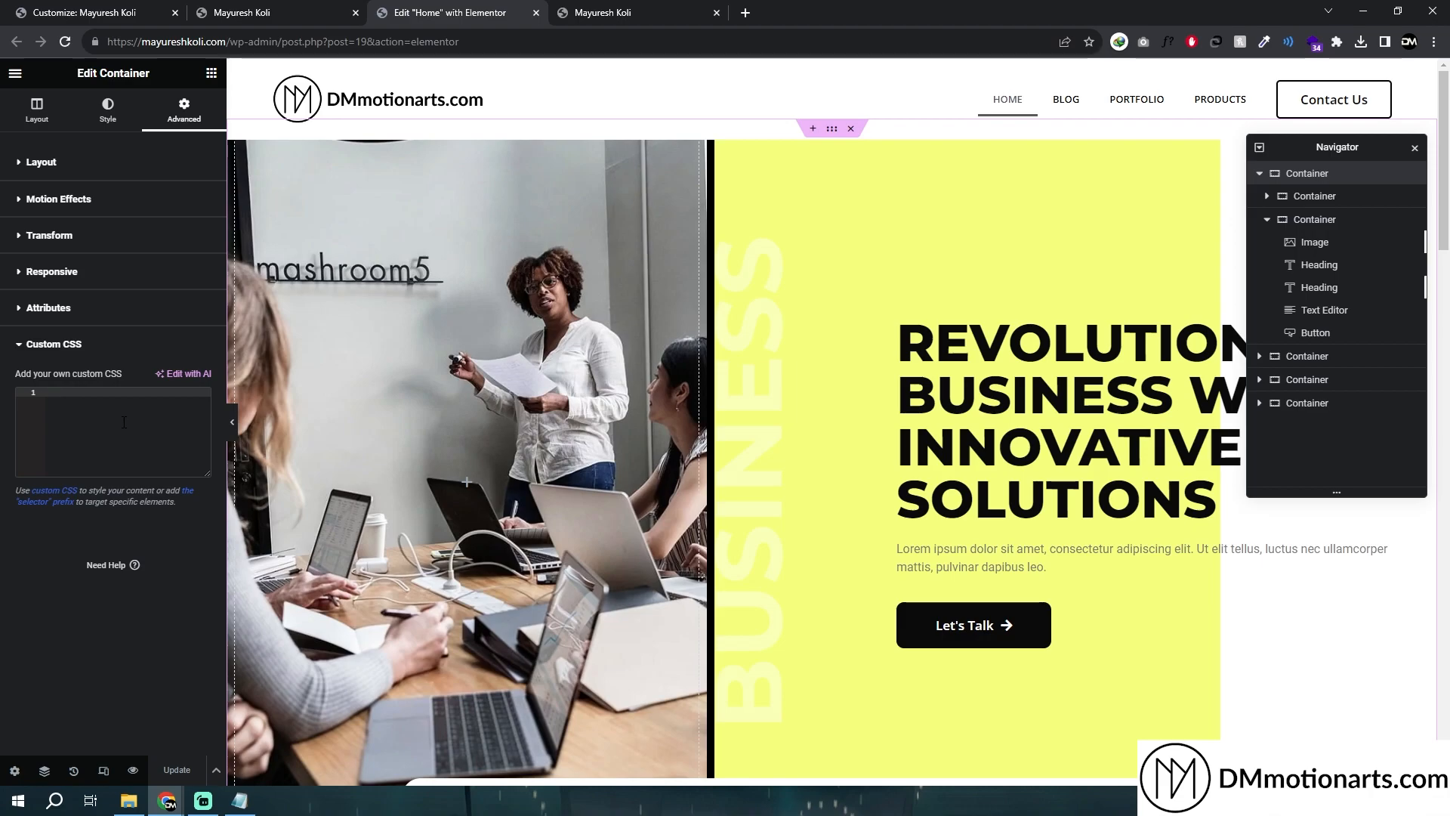
- Copy the red-background selection rules for .main and its h1 to h6 and p elements from Notepad
left_click(249, 799)
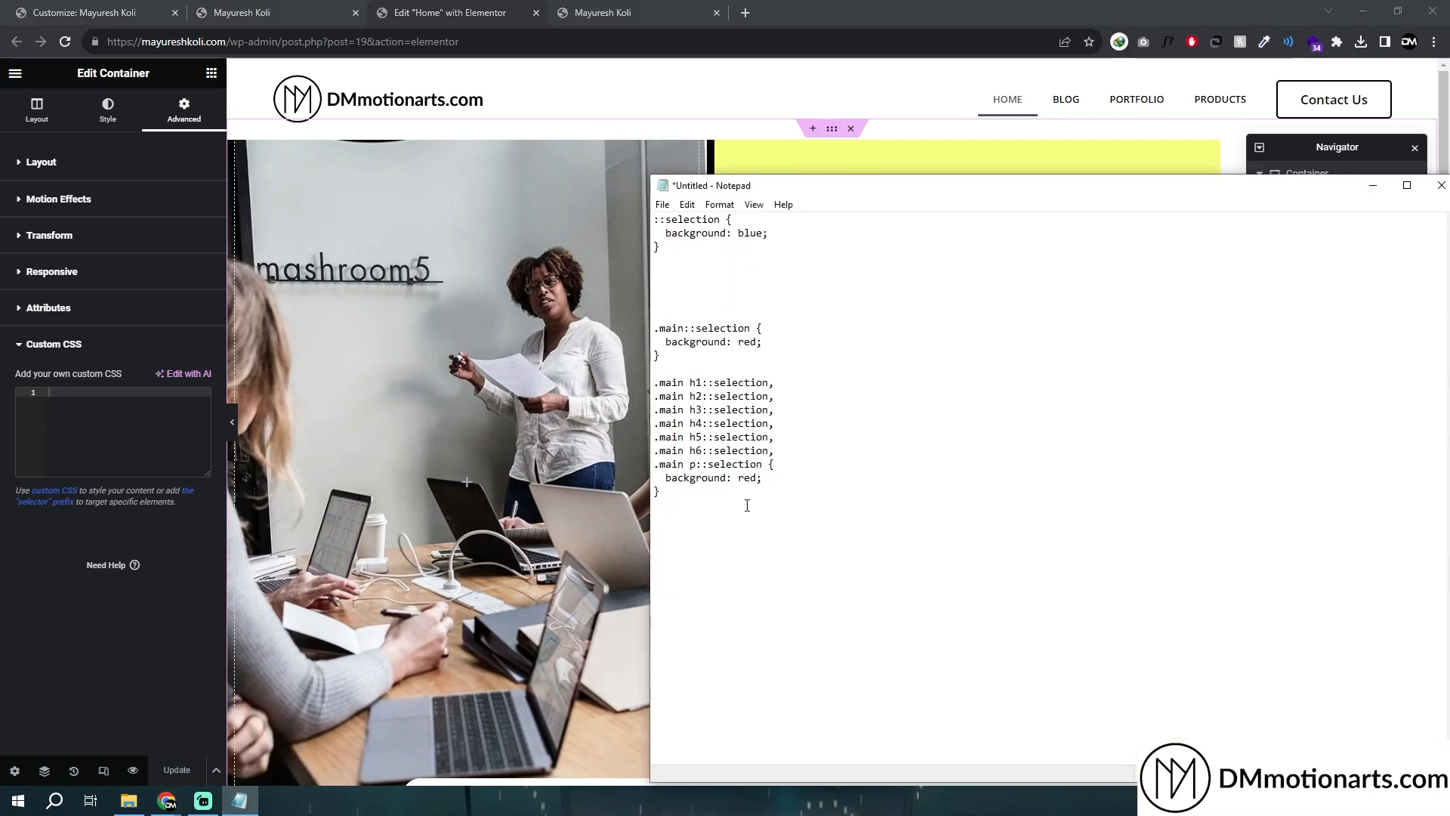
left_click_drag(655, 327, 659, 492)
right_click(659, 326)
right_click(710, 334)
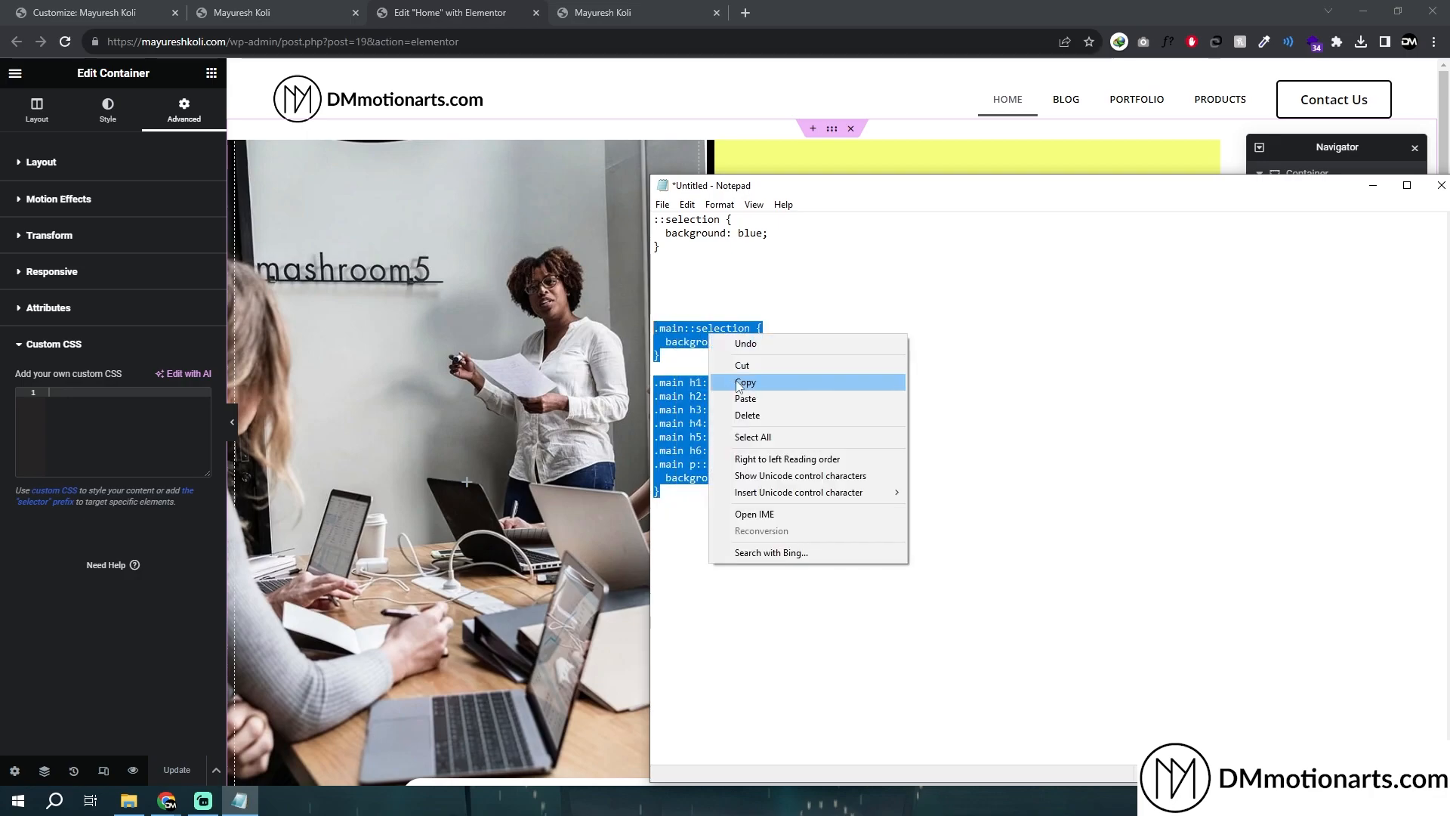
left_click(740, 384)
left_click(708, 393)
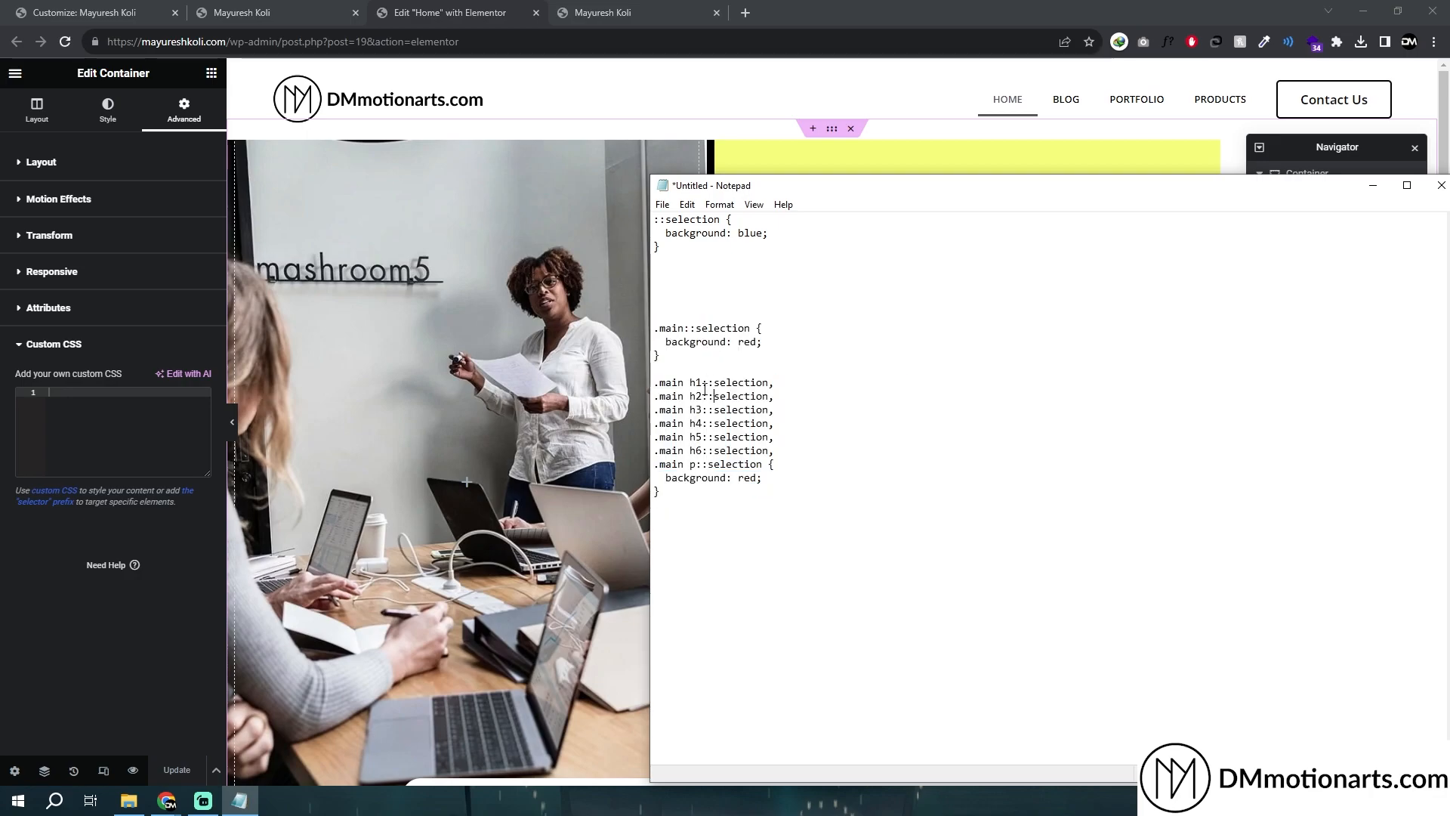
double_click(664, 328)
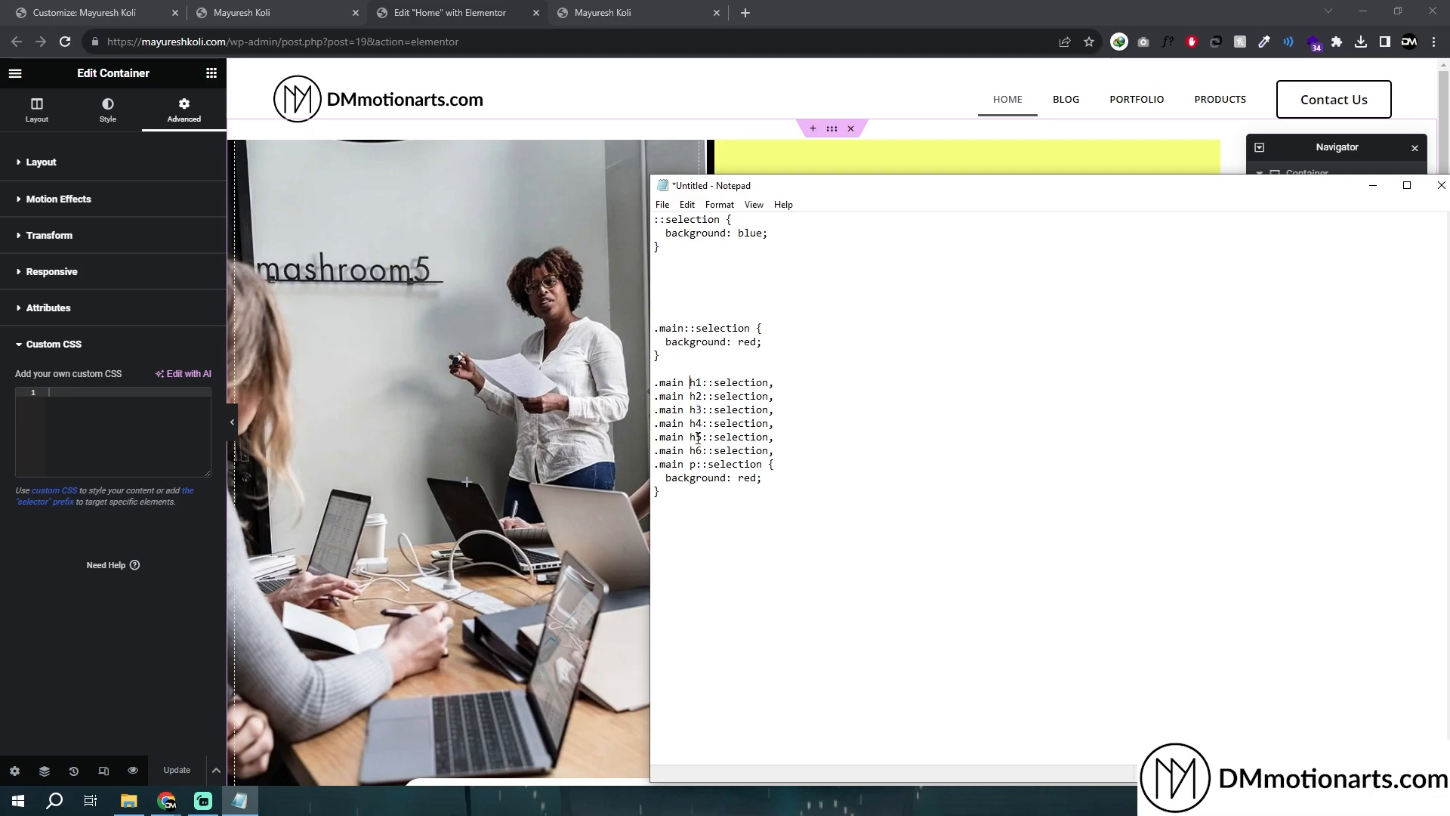
left_click_drag(661, 493, 732, 495)
right_click(717, 378)
left_click(752, 433)
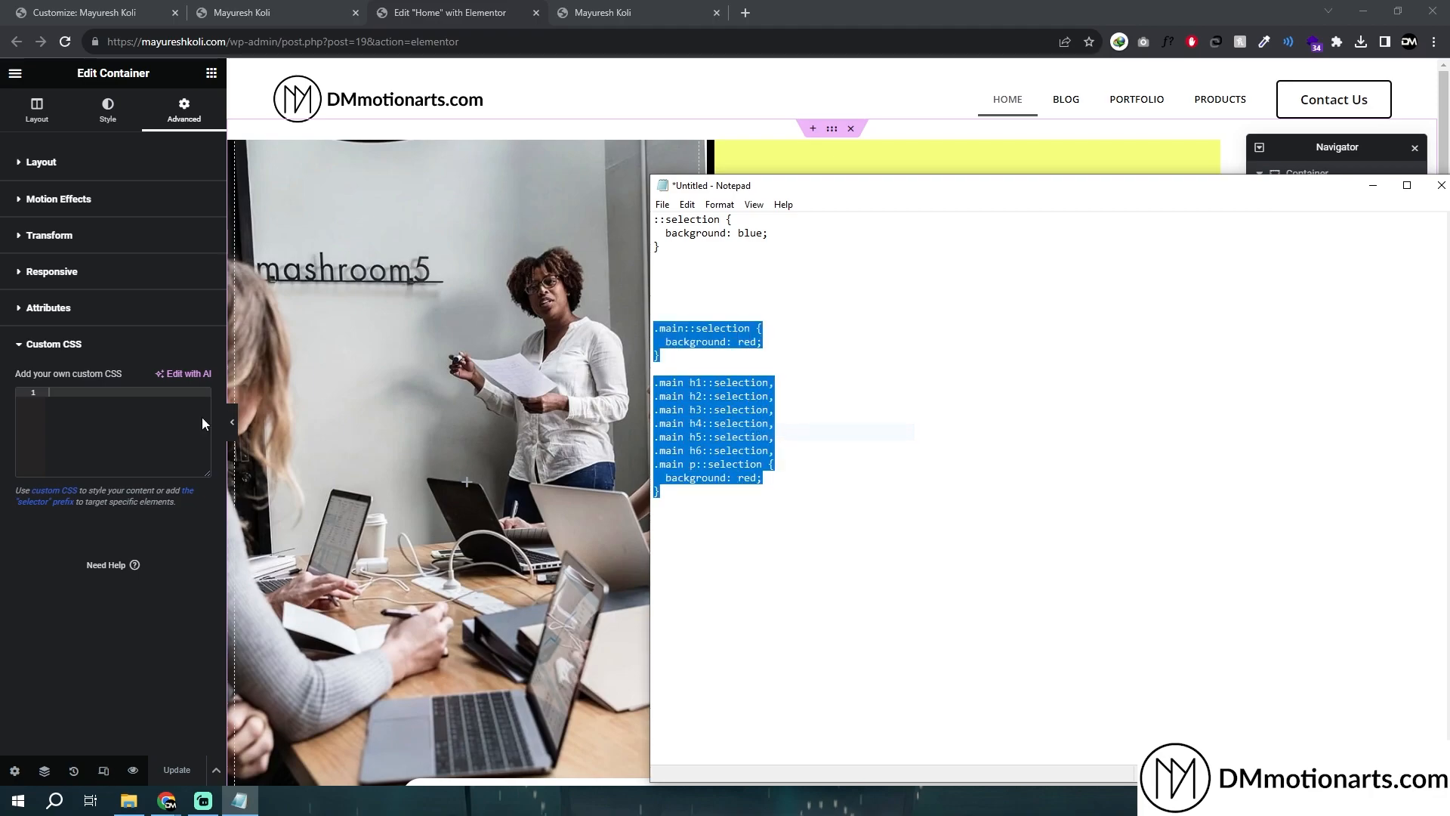
left_click(240, 421)
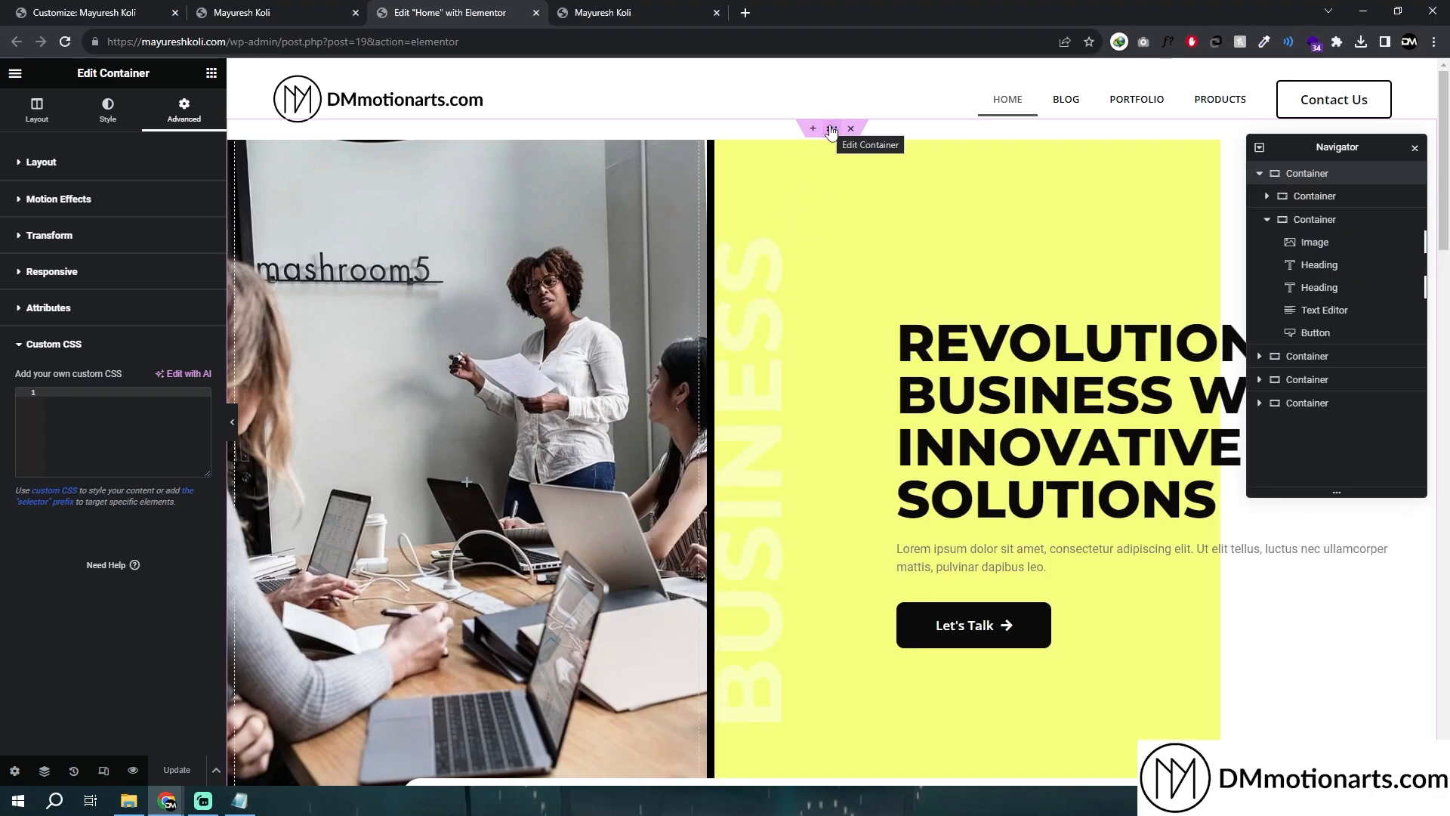
- Copy the selected .main rules from Notepad again and return to the Elementor editor
left_click(240, 801)
right_click(687, 379)
left_click(725, 425)
left_click(524, 550)
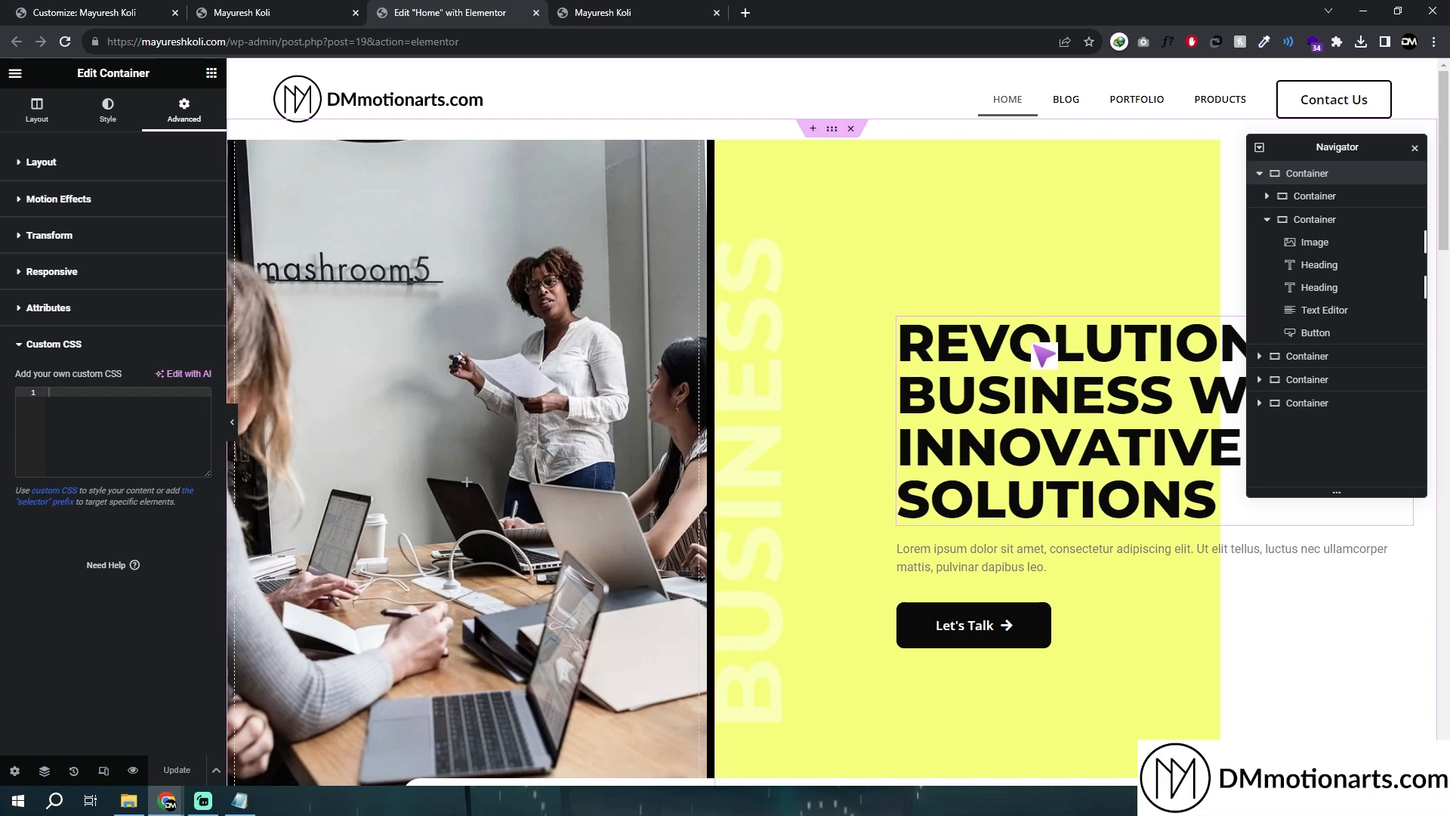
- Examine the CSS class assigned to the hero heading, the paragraph below it and the vertical BUSINESS heading
left_click(1063, 351)
left_click(140, 602)
left_click(929, 557)
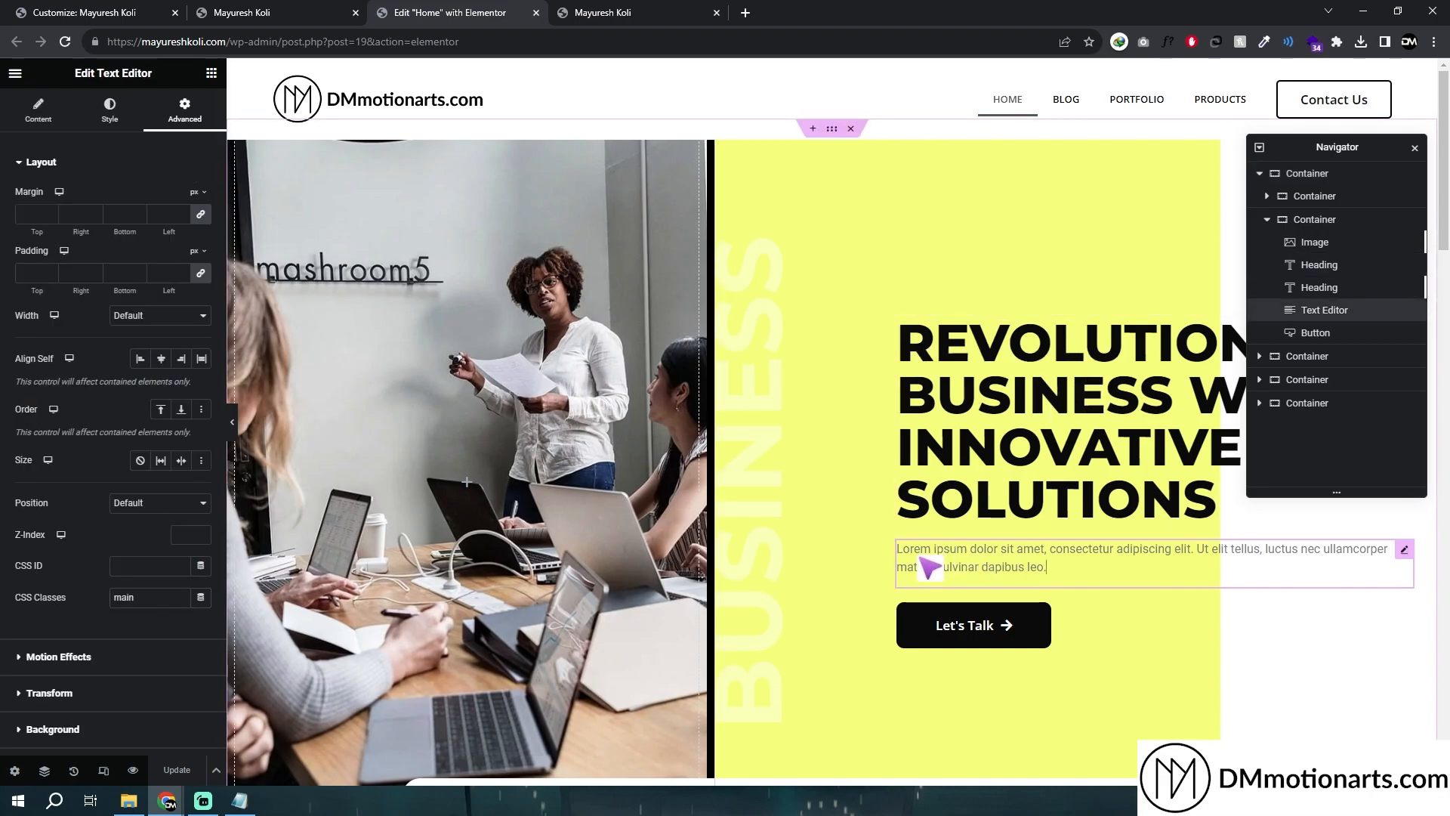
left_click(751, 502)
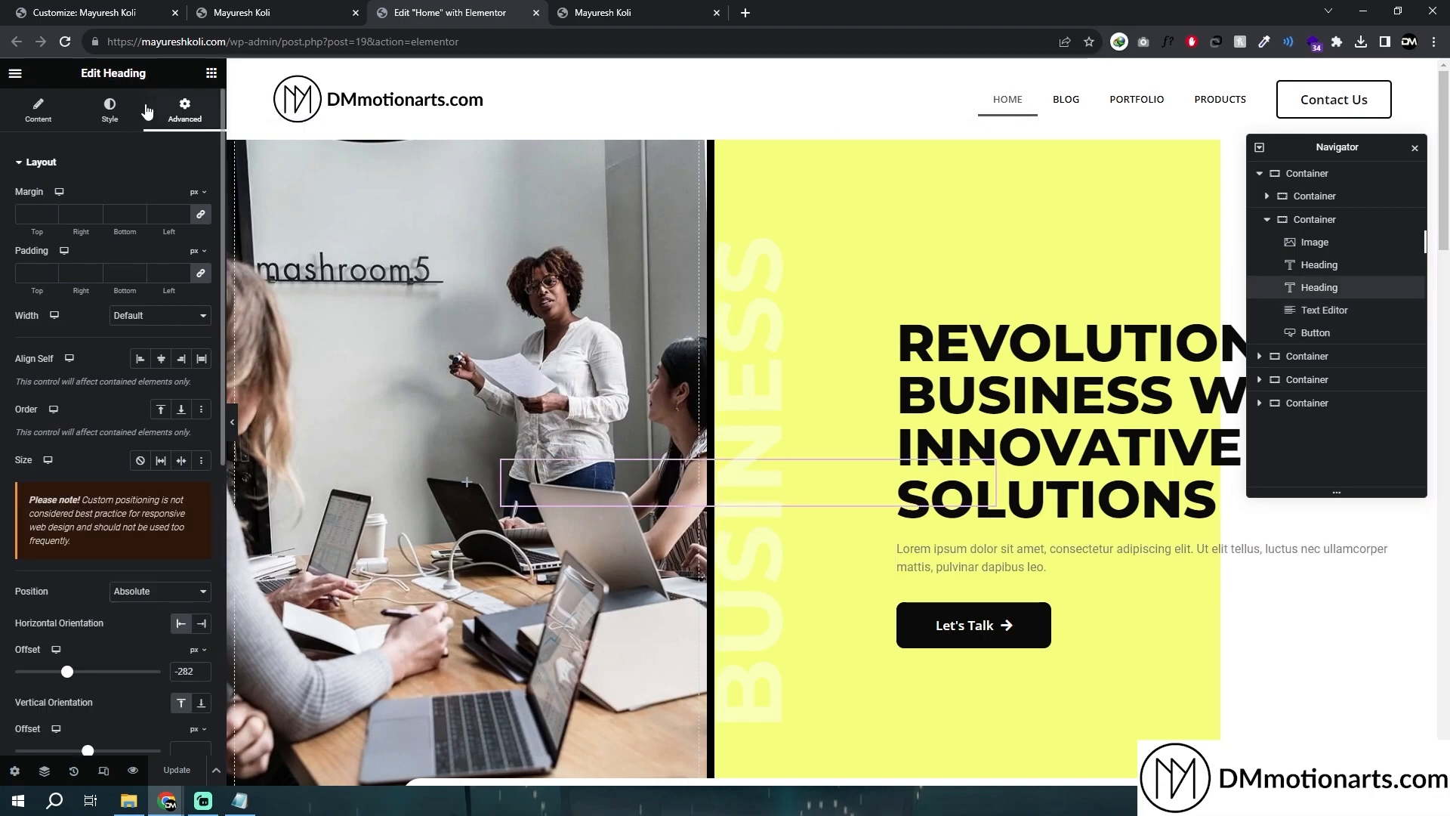
scroll(142, 463, "down", 5)
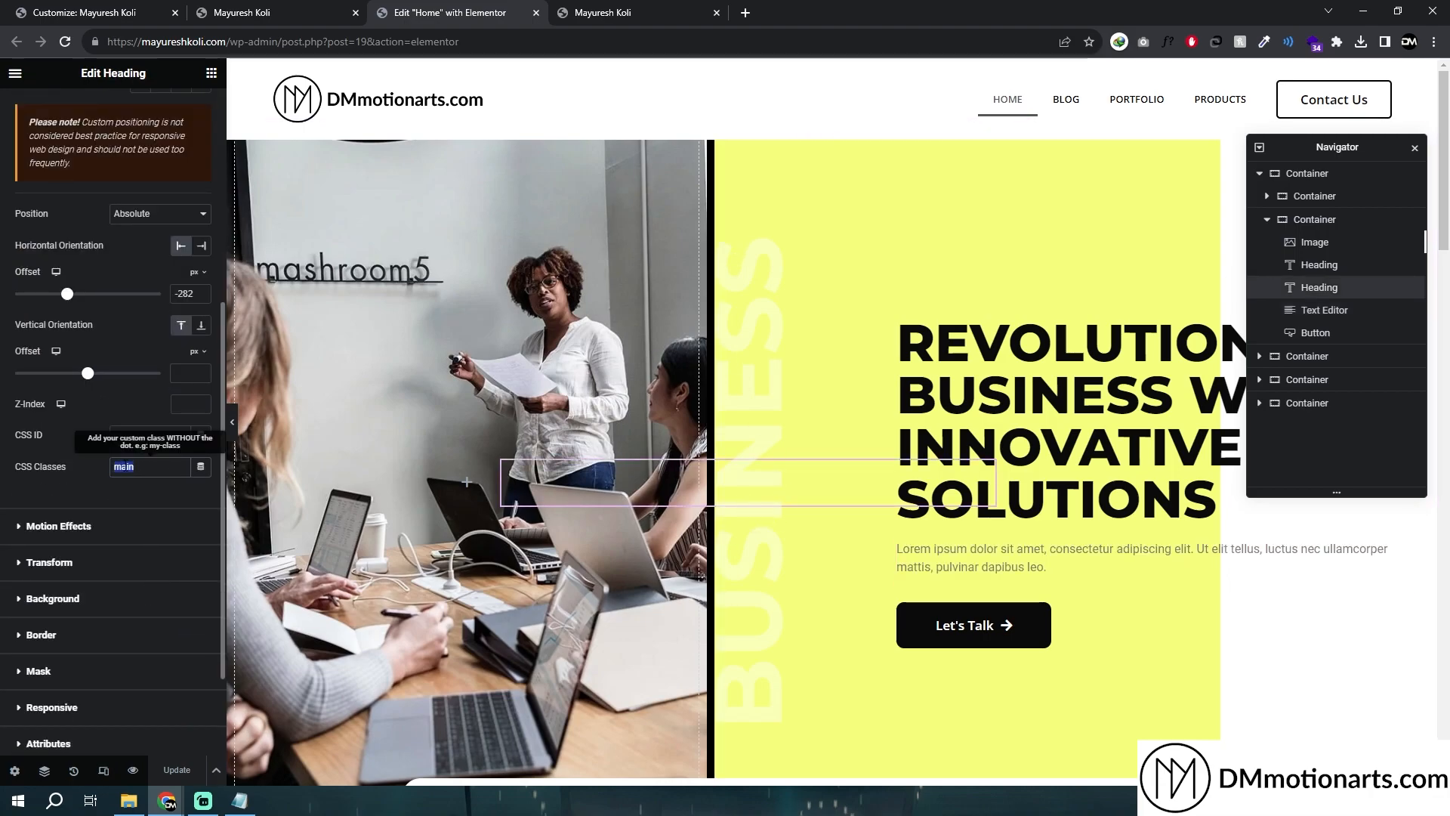
- Assign the CSS class main to the Satisfied Clients counter
scroll(567, 602, "down", 4)
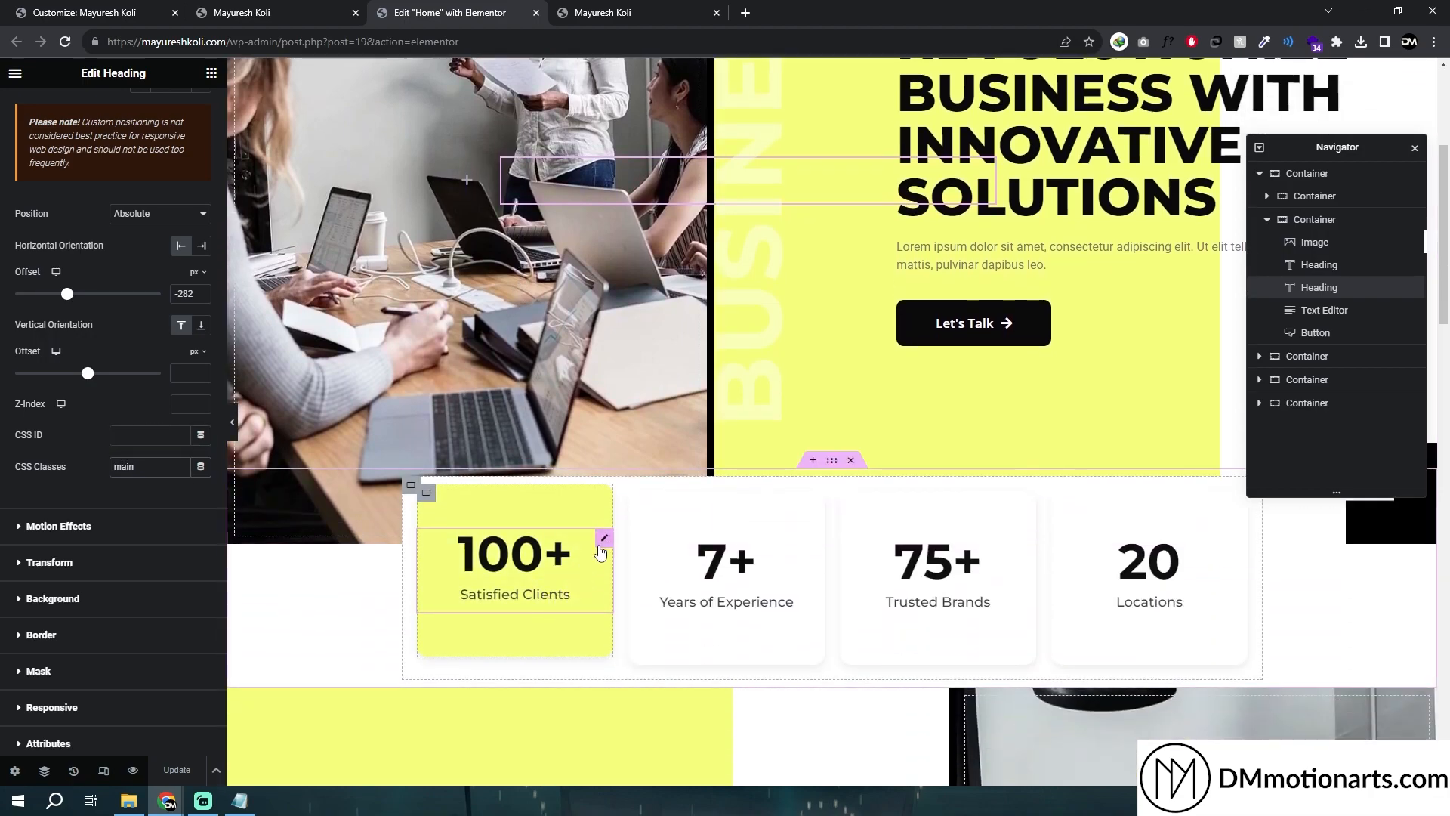
left_click(600, 547)
left_click(185, 111)
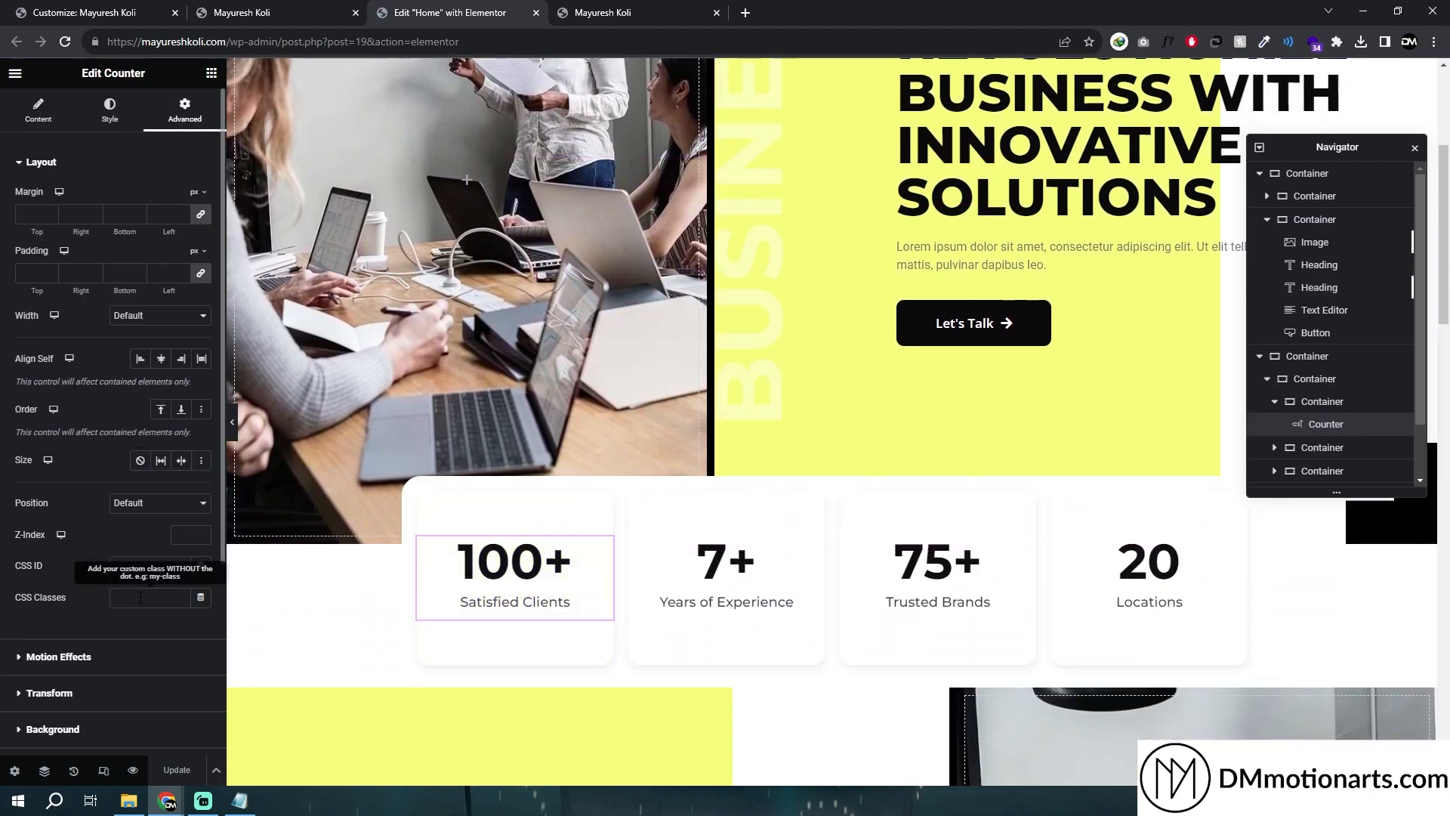
type("main")
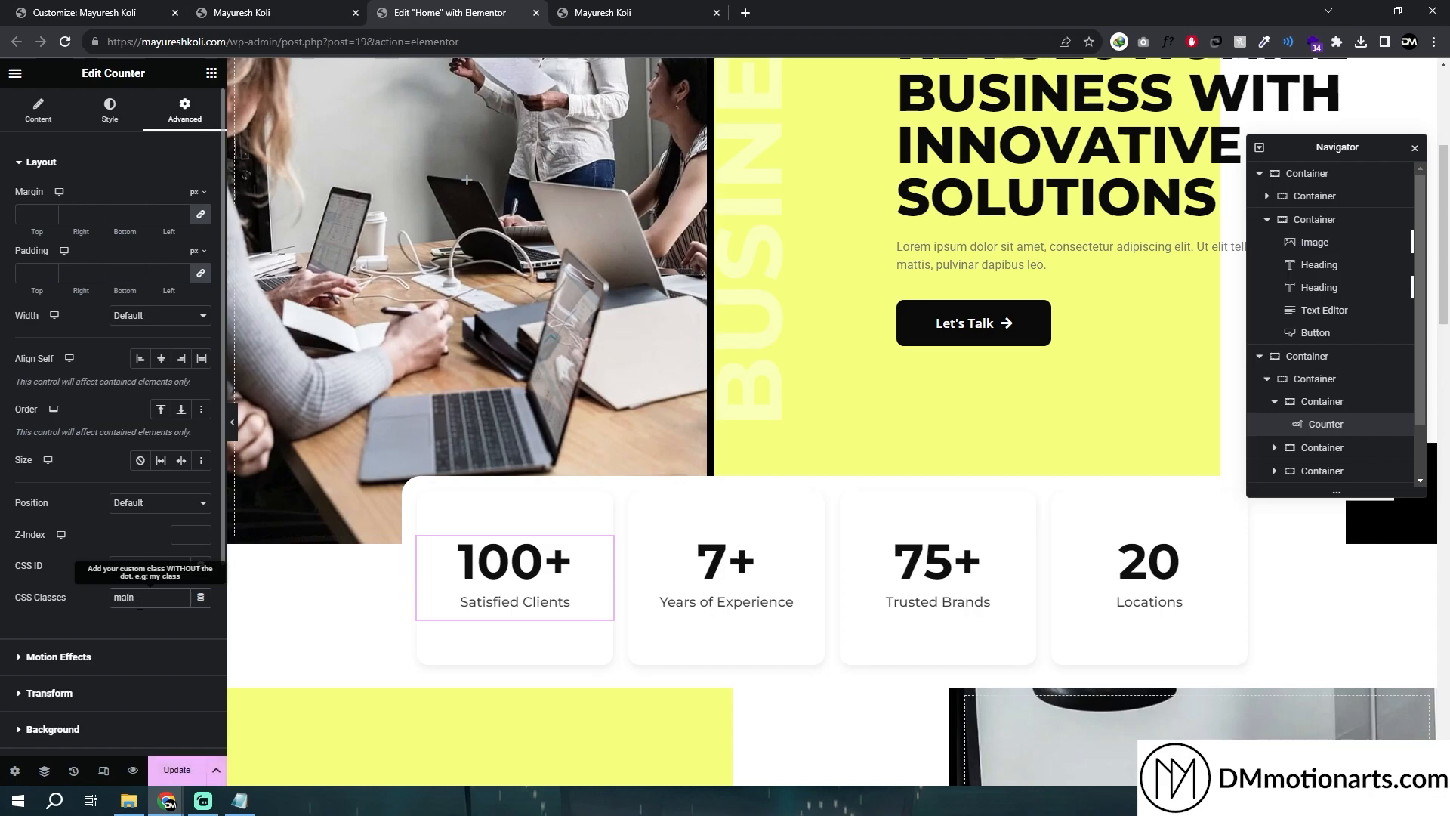
- Reopen the empty Custom CSS editor of the outer hero container
scroll(853, 163, "up", 4)
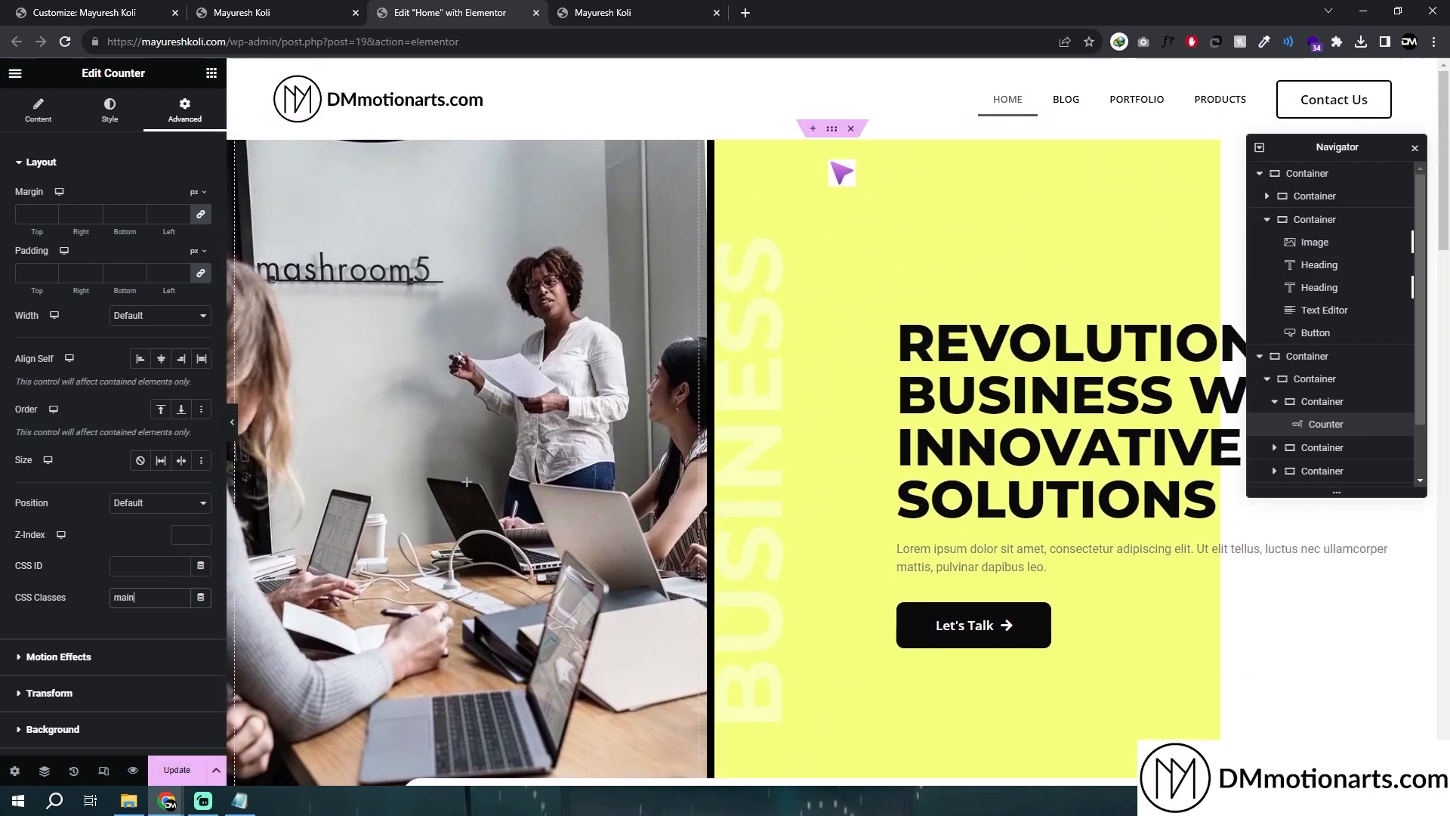
left_click(831, 131)
scroll(90, 576, "down", 2)
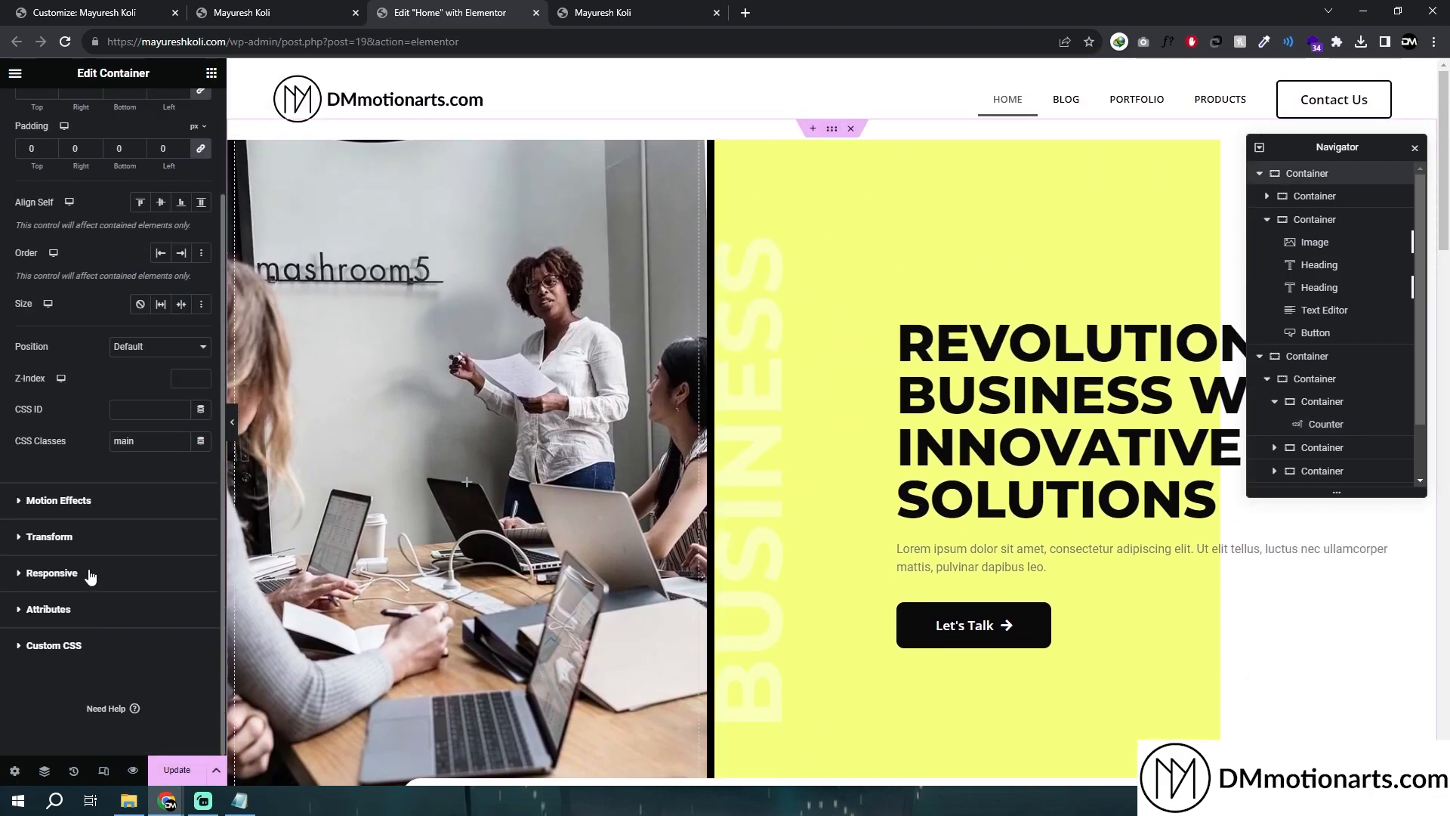
left_click(34, 645)
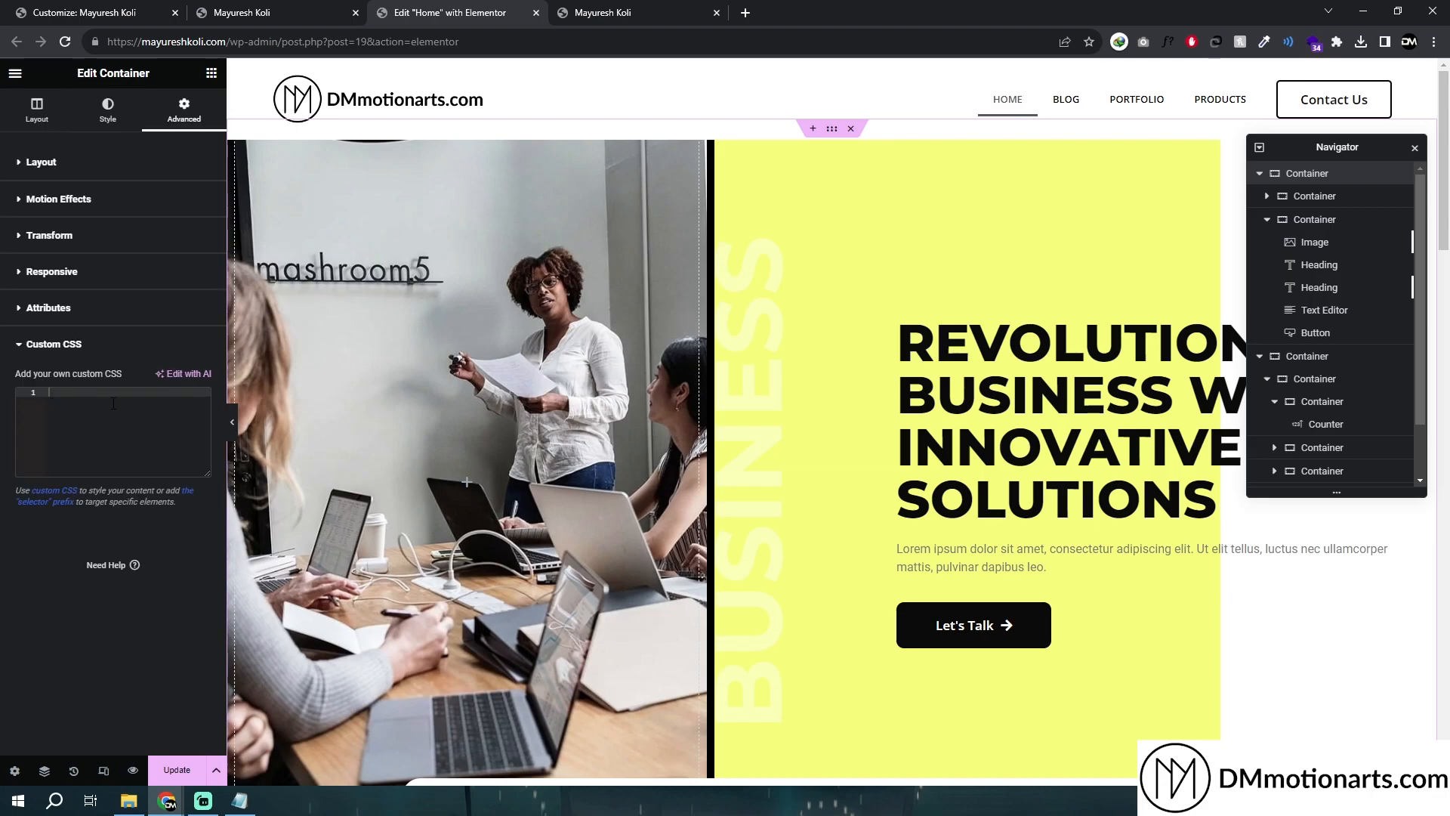
- Copy the selected .main rules from Notepad and paste them into the outer hero container's Custom CSS in Elementor
left_click(240, 800)
right_click(695, 386)
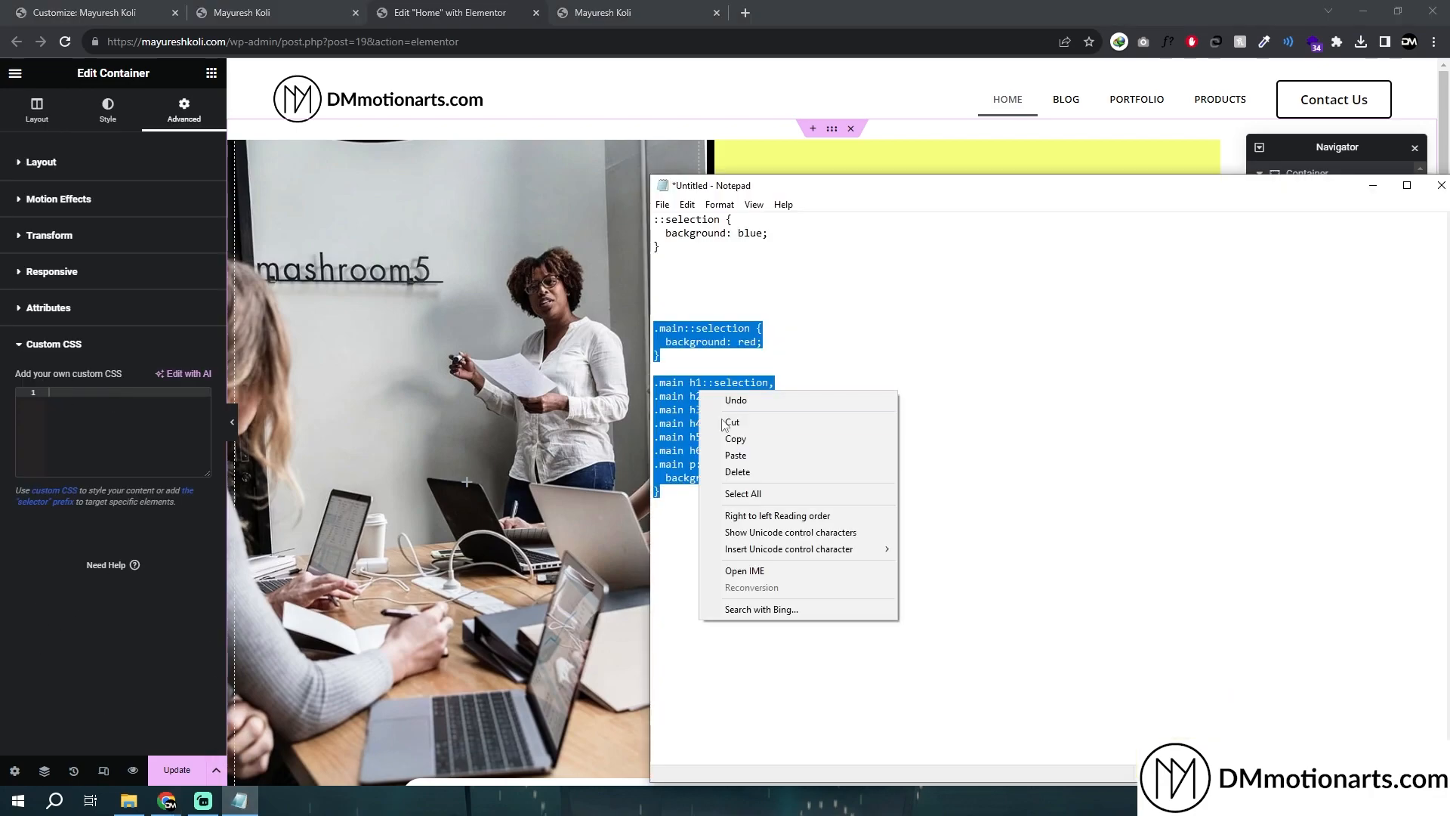
left_click(729, 438)
left_click(825, 141)
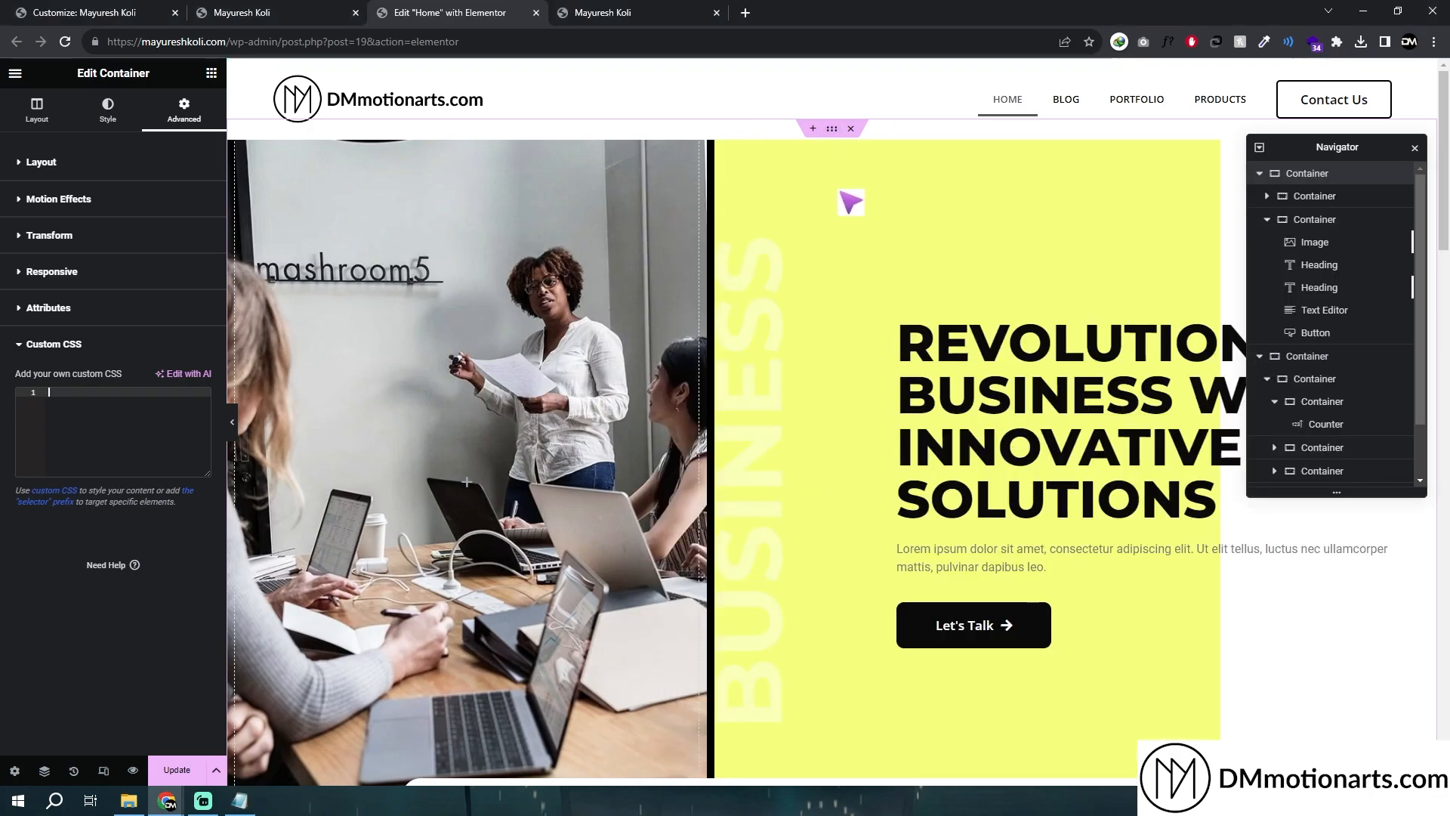
key("ctrl+v")
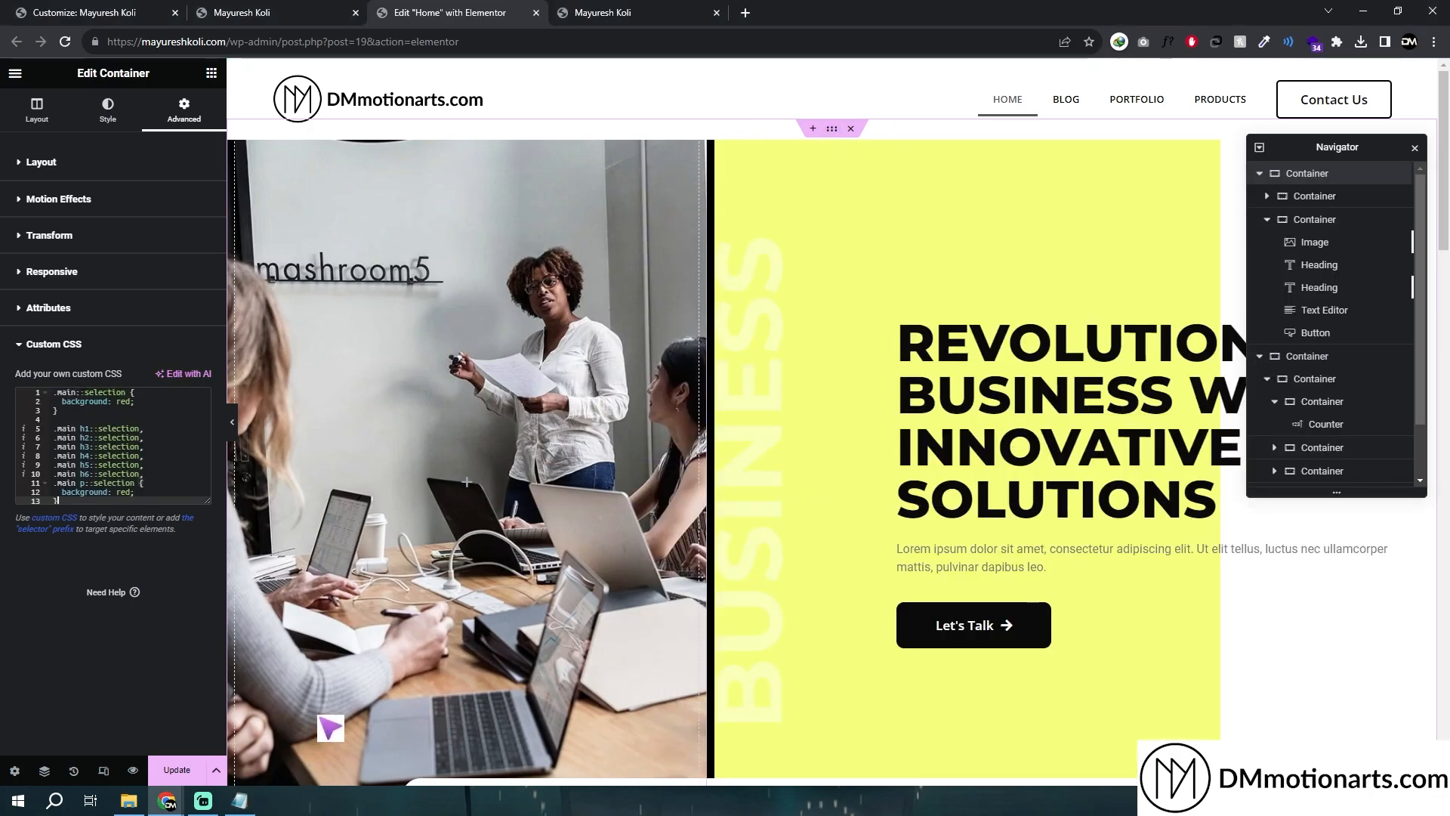
- Try the .main selection rules in the site's Additional CSS, and delete them again
left_click(255, 8)
left_click(136, 12)
left_click(108, 376)
key("ctrl+v")
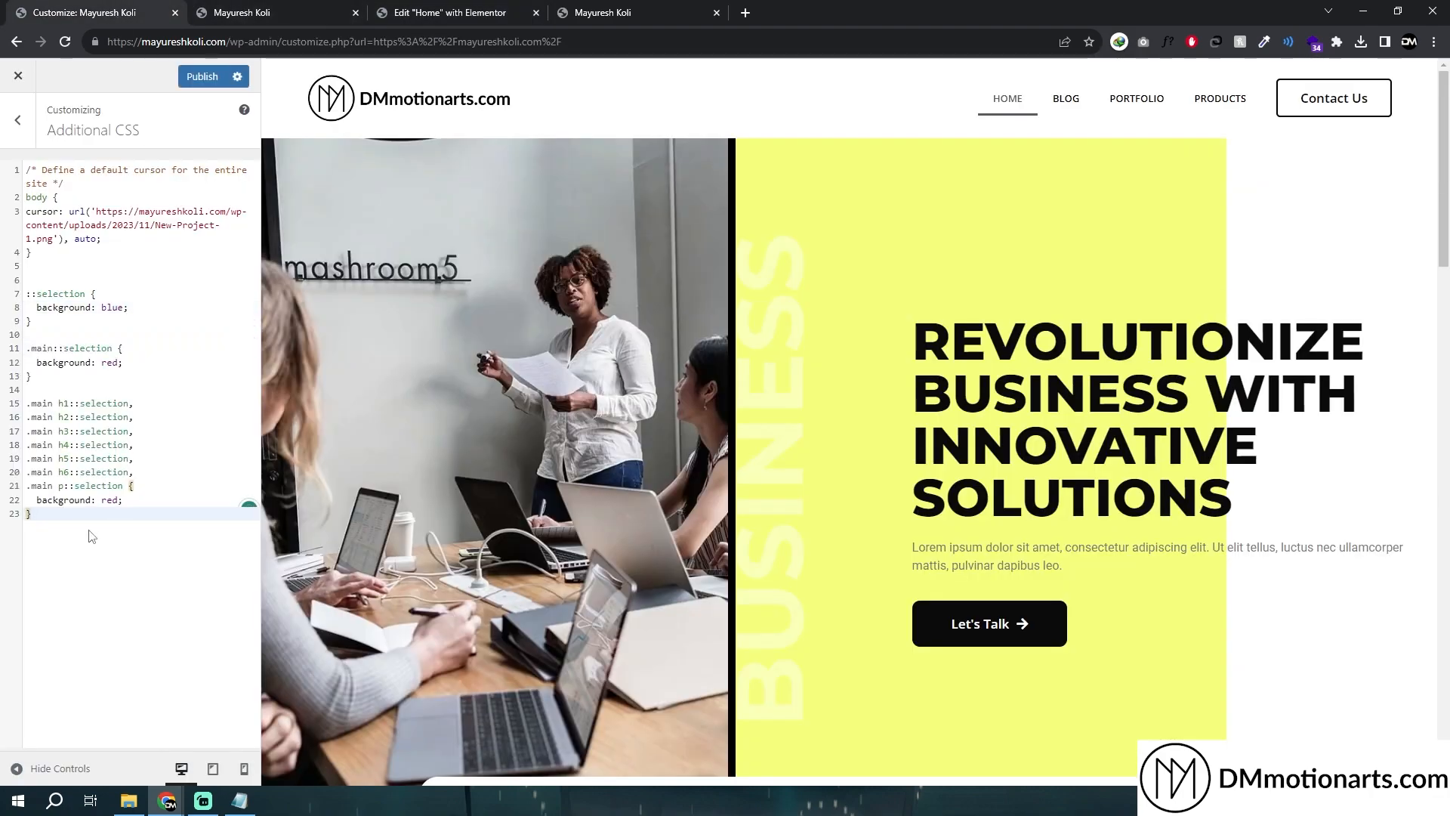
left_click_drag(136, 431, 75, 531)
key("BackSpace")
key("BackSpace")
- Update the page in Elementor and test the text highlight on the preview's hero heading and paragraph
left_click(466, 5)
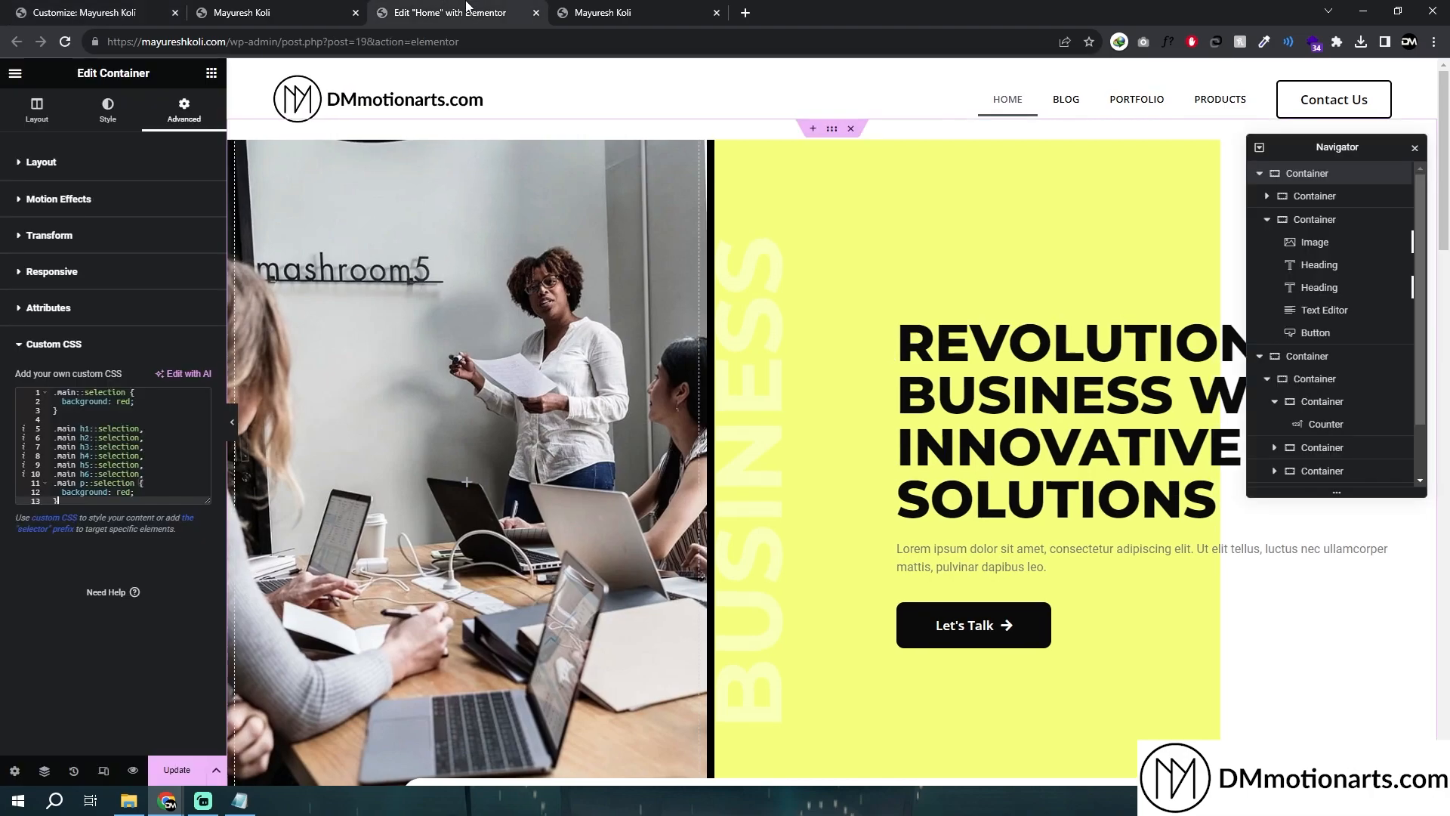
left_click(176, 769)
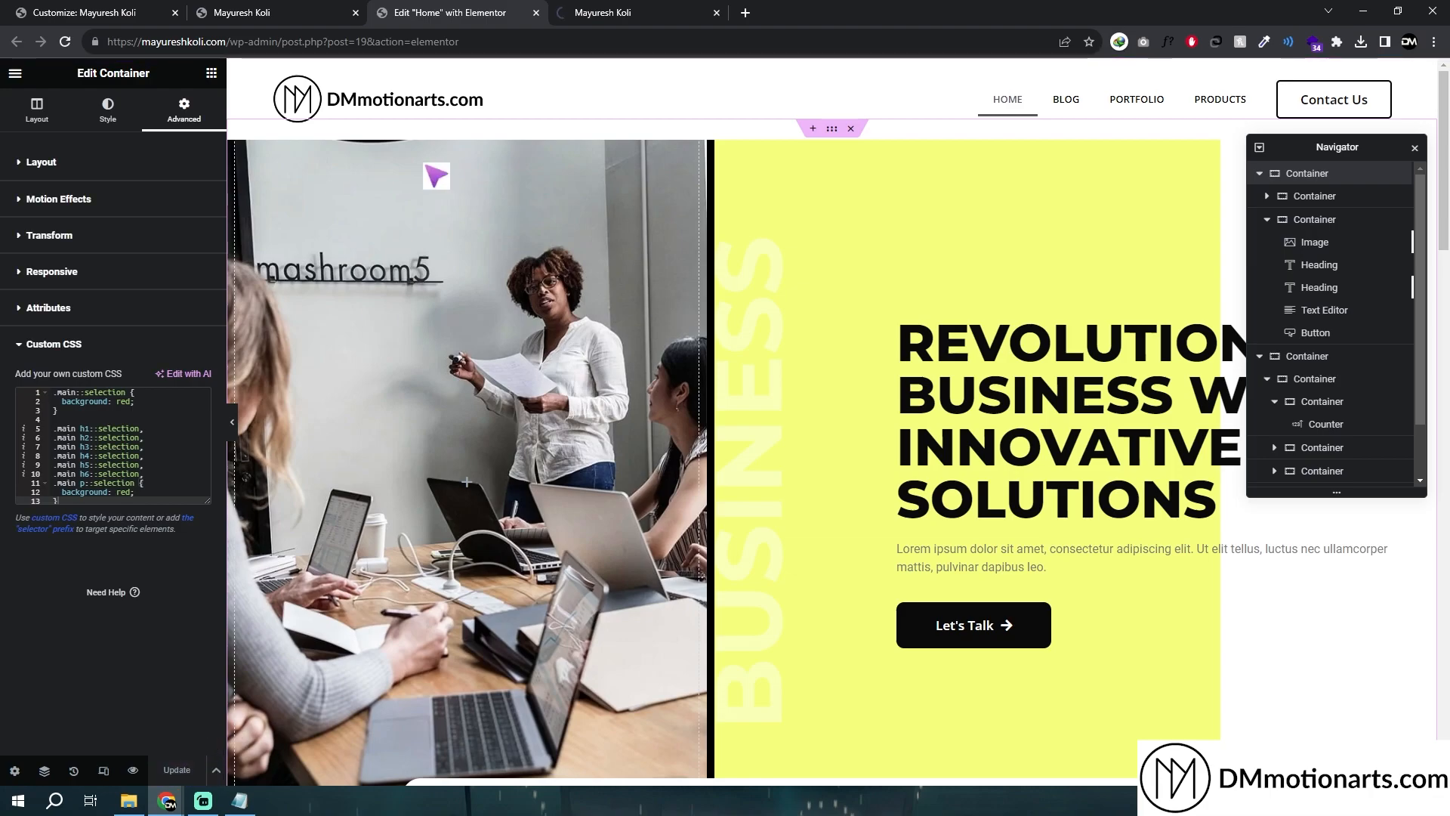
left_click(619, 6)
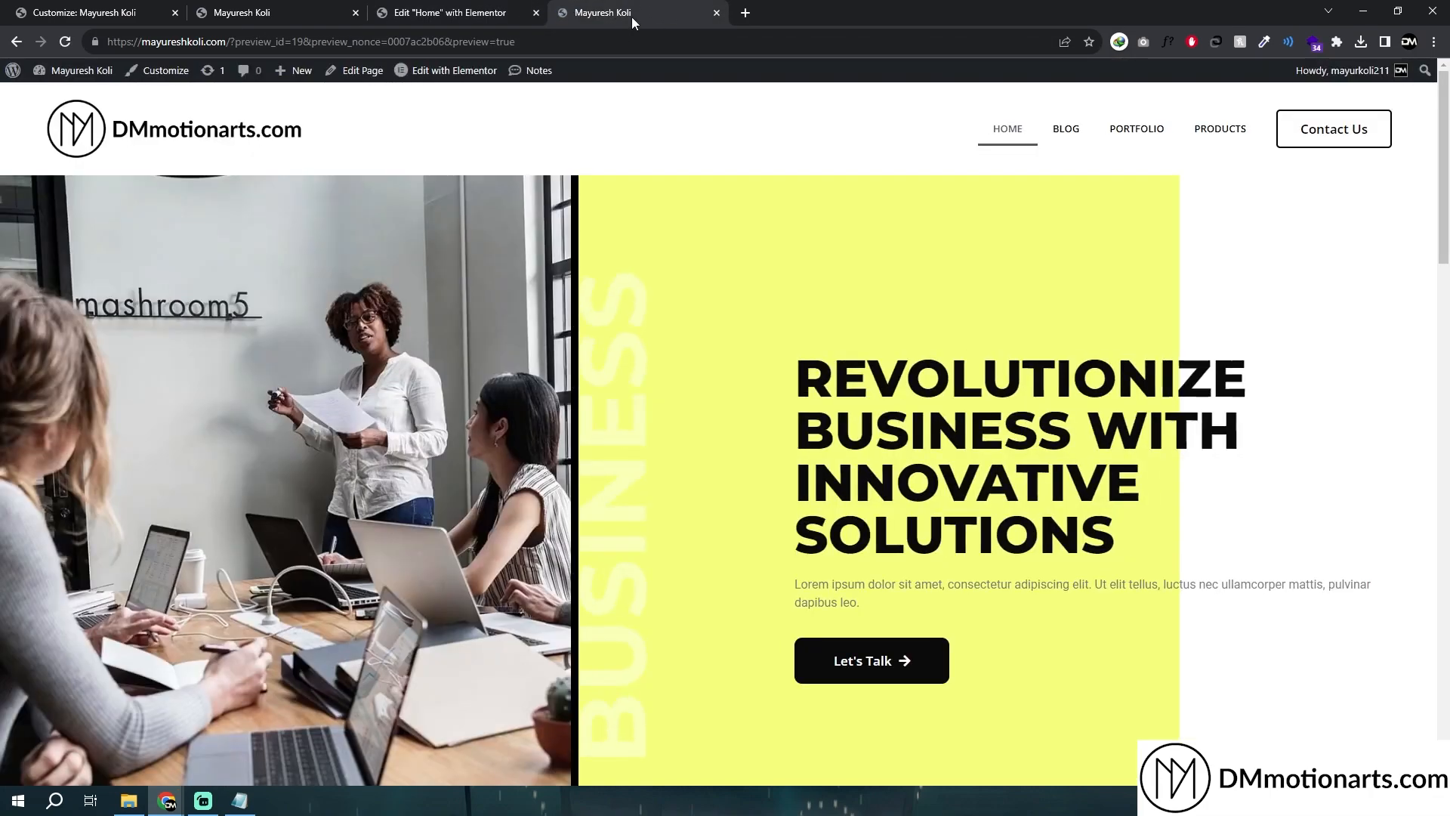
scroll(761, 369, "down", 1)
left_click_drag(794, 306, 1133, 461)
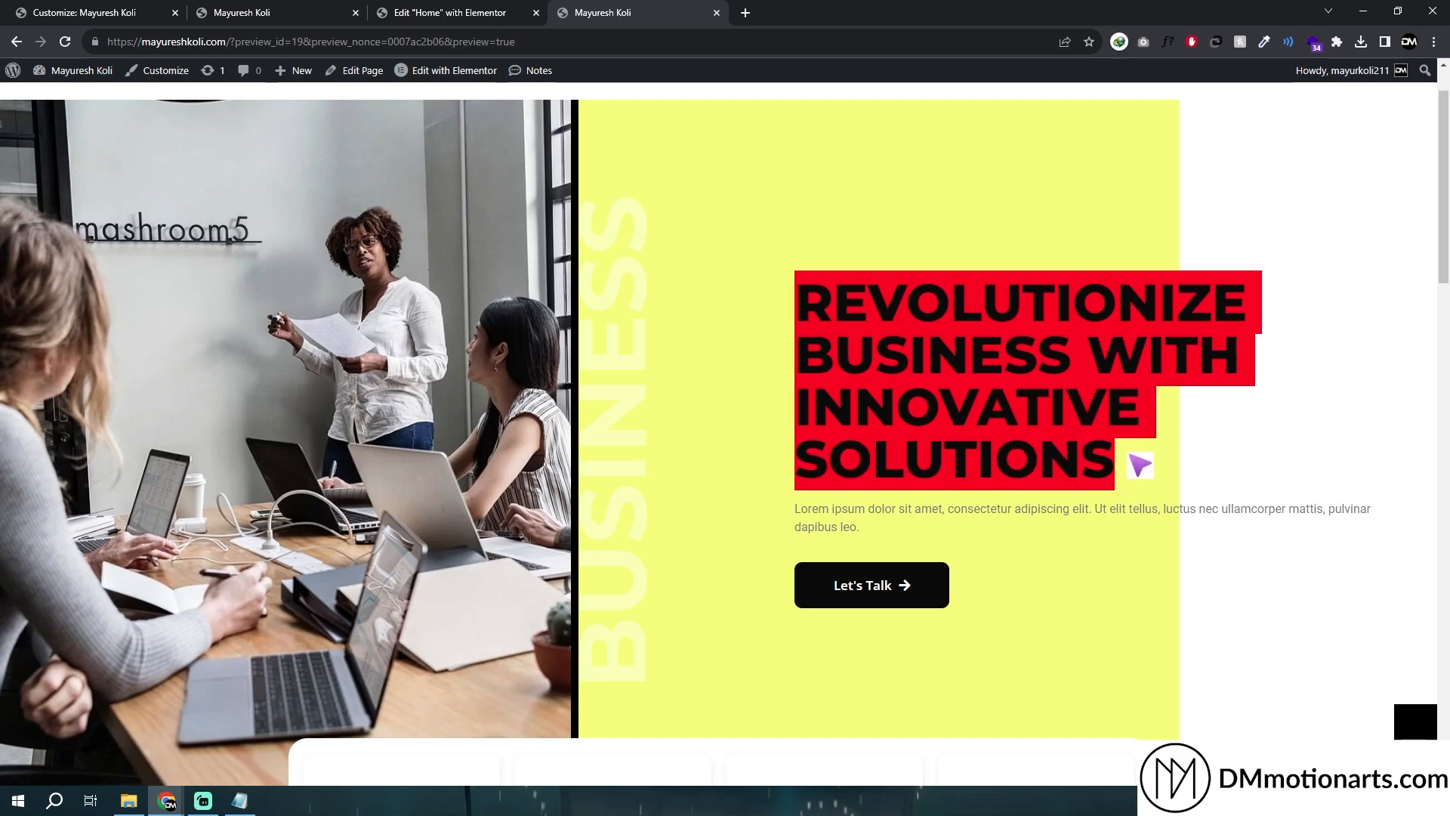
left_click_drag(812, 510, 882, 529)
left_click(796, 278)
- Test the text highlight on the second section's heading, button and vertical BUSINESS heading
scroll(677, 476, "down", 10)
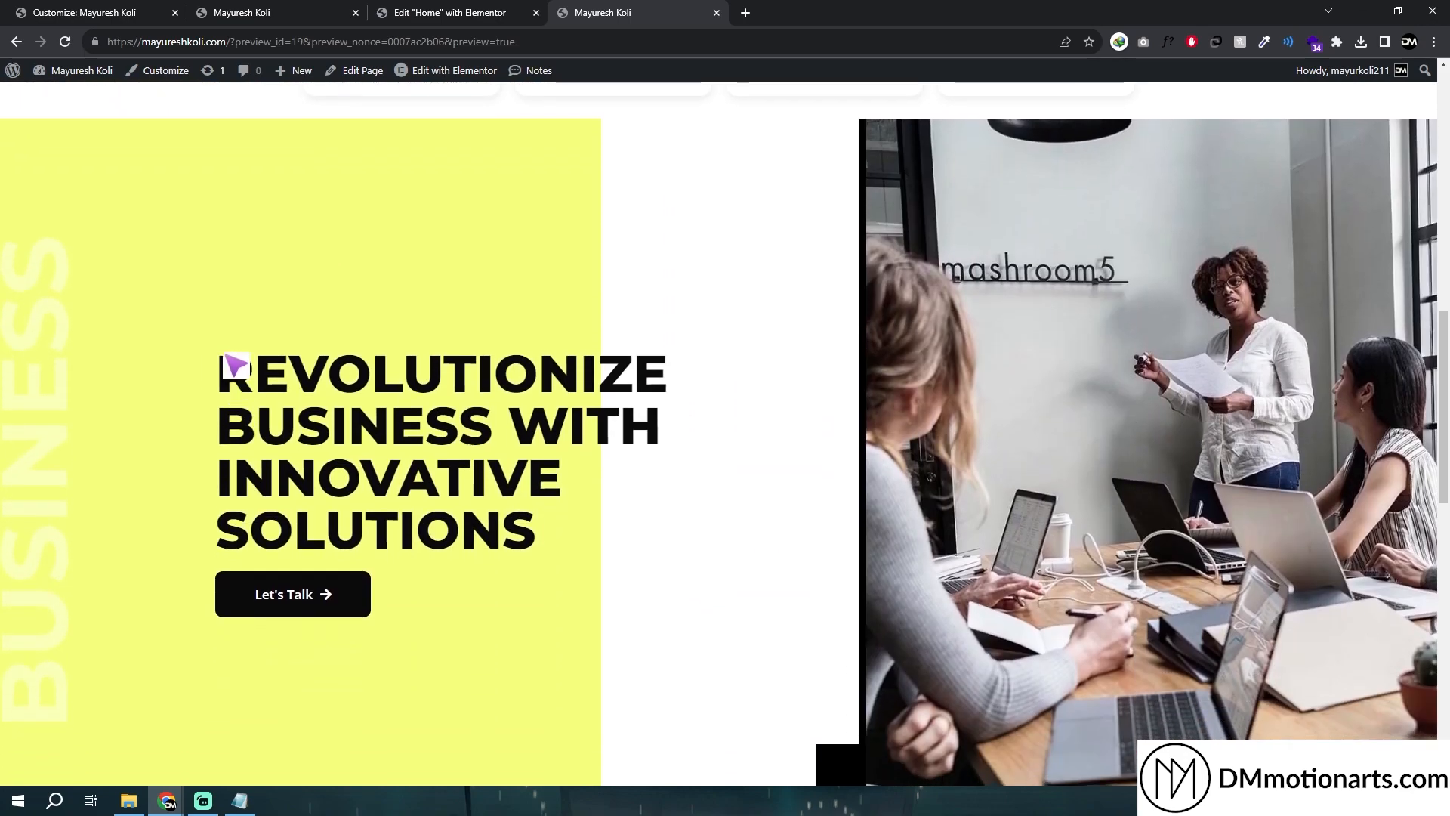
left_click_drag(225, 356, 608, 537)
left_click_drag(417, 593, 220, 595)
left_click(137, 518)
left_click_drag(139, 519, 88, 621)
left_click(104, 500)
scroll(242, 426, "down", 8)
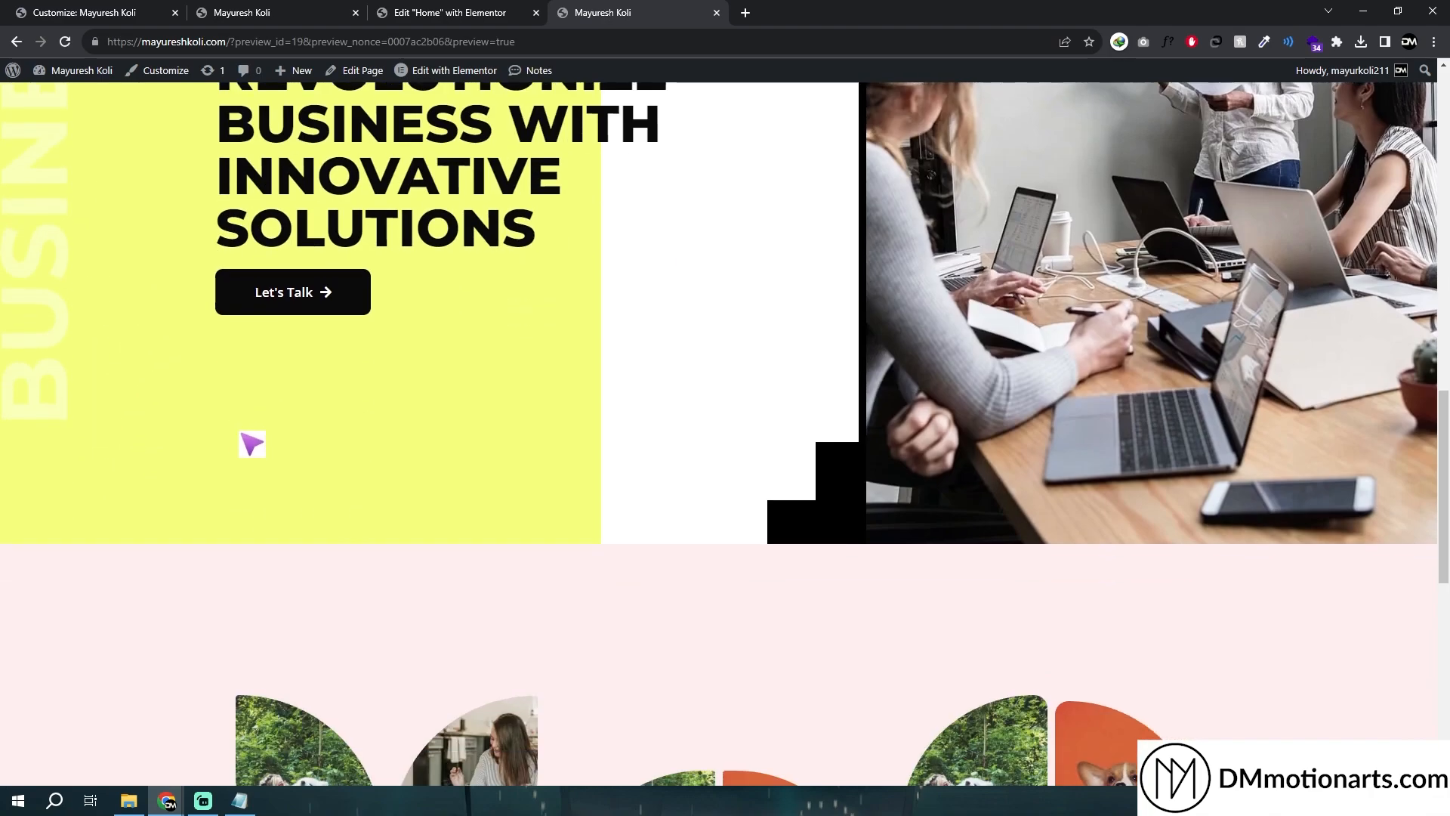
scroll(383, 559, "up", 15)
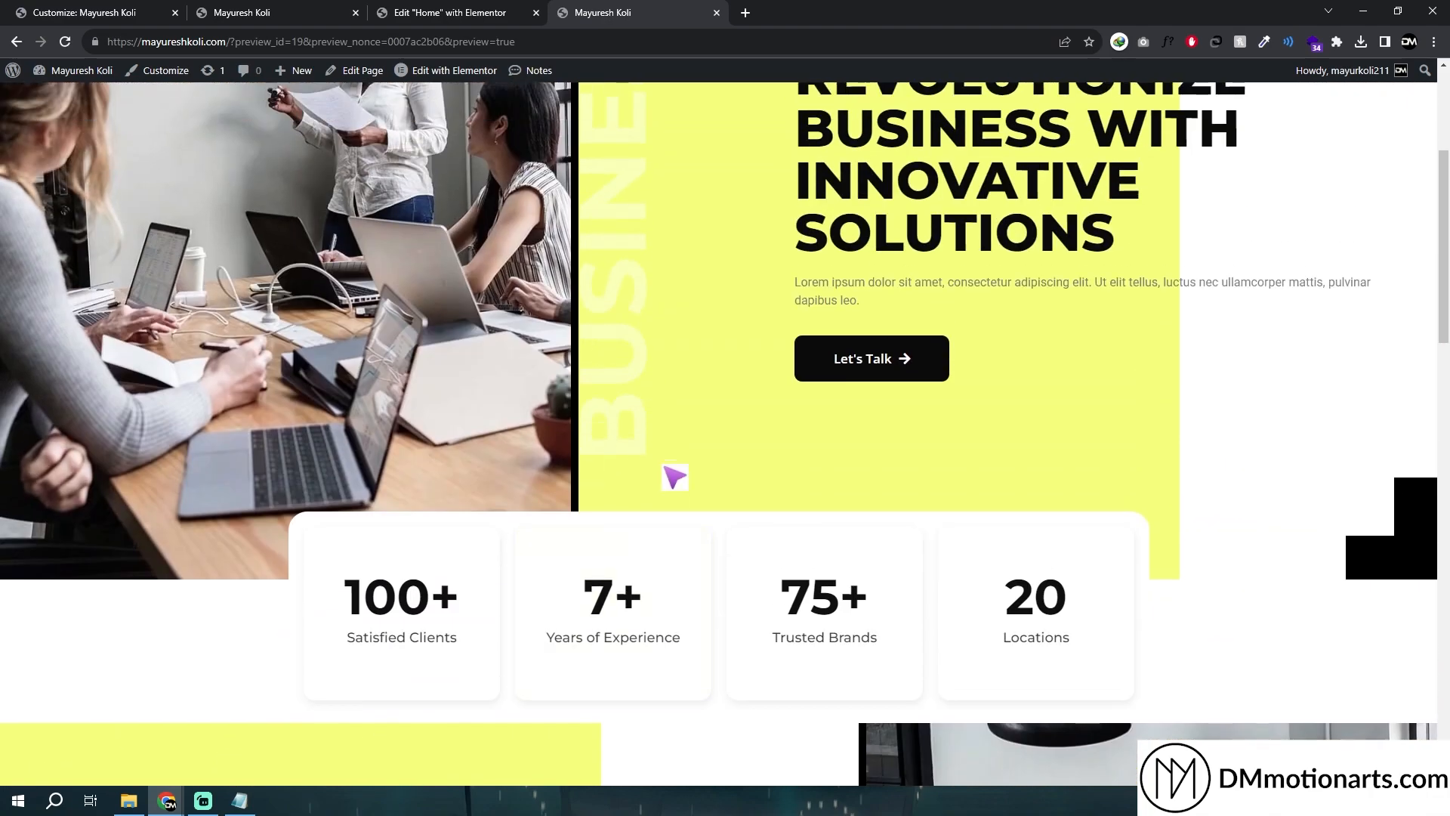
scroll(644, 473, "down", 5)
scroll(395, 534, "down", 3)
left_click_drag(226, 298, 550, 437)
left_click(582, 473)
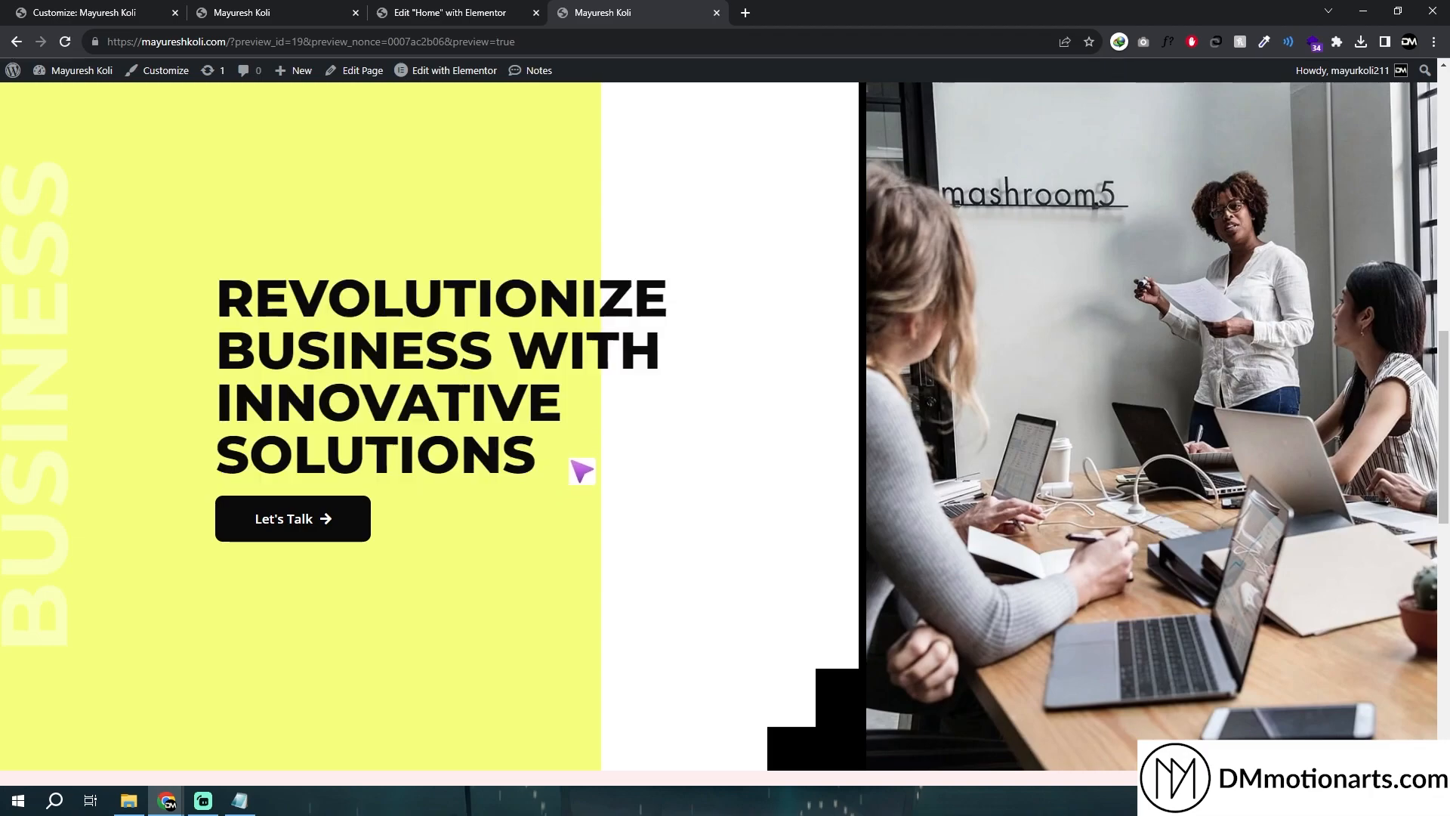
- Test the text highlight on the Satisfied Clients and Years of Experience counters
scroll(910, 542, "up", 4)
scroll(910, 542, "up", 5)
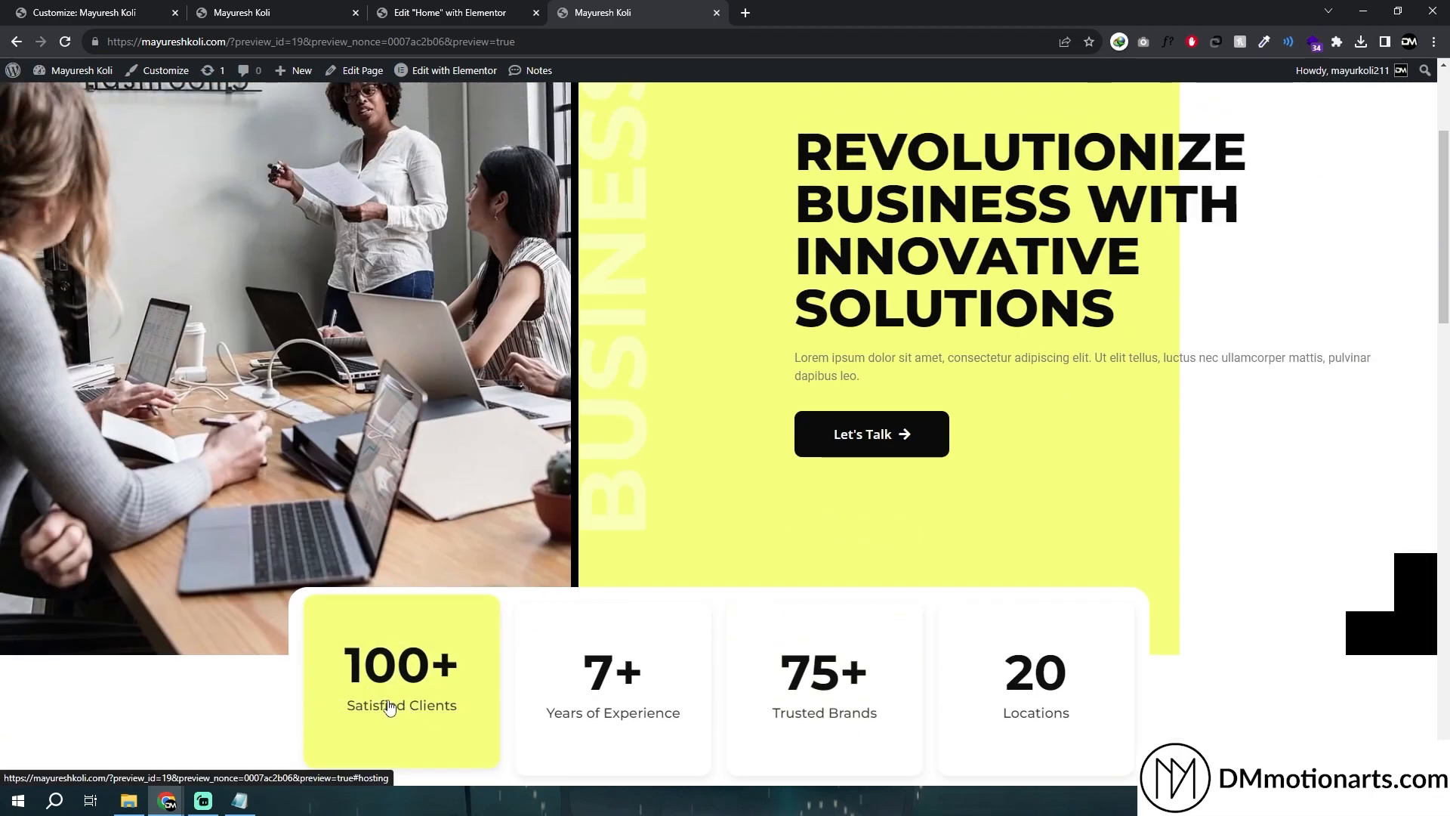
scroll(240, 548, "down", 2)
mouse_move(412, 562)
left_mouse_down()
mouse_move(473, 576)
mouse_move(408, 565)
left_mouse_up()
left_click_drag(590, 558, 751, 502)
- Test the text highlight on the hero's vertical BUSINESS heading, main heading, paragraph and Let's Talk button
scroll(748, 453, "up", 5)
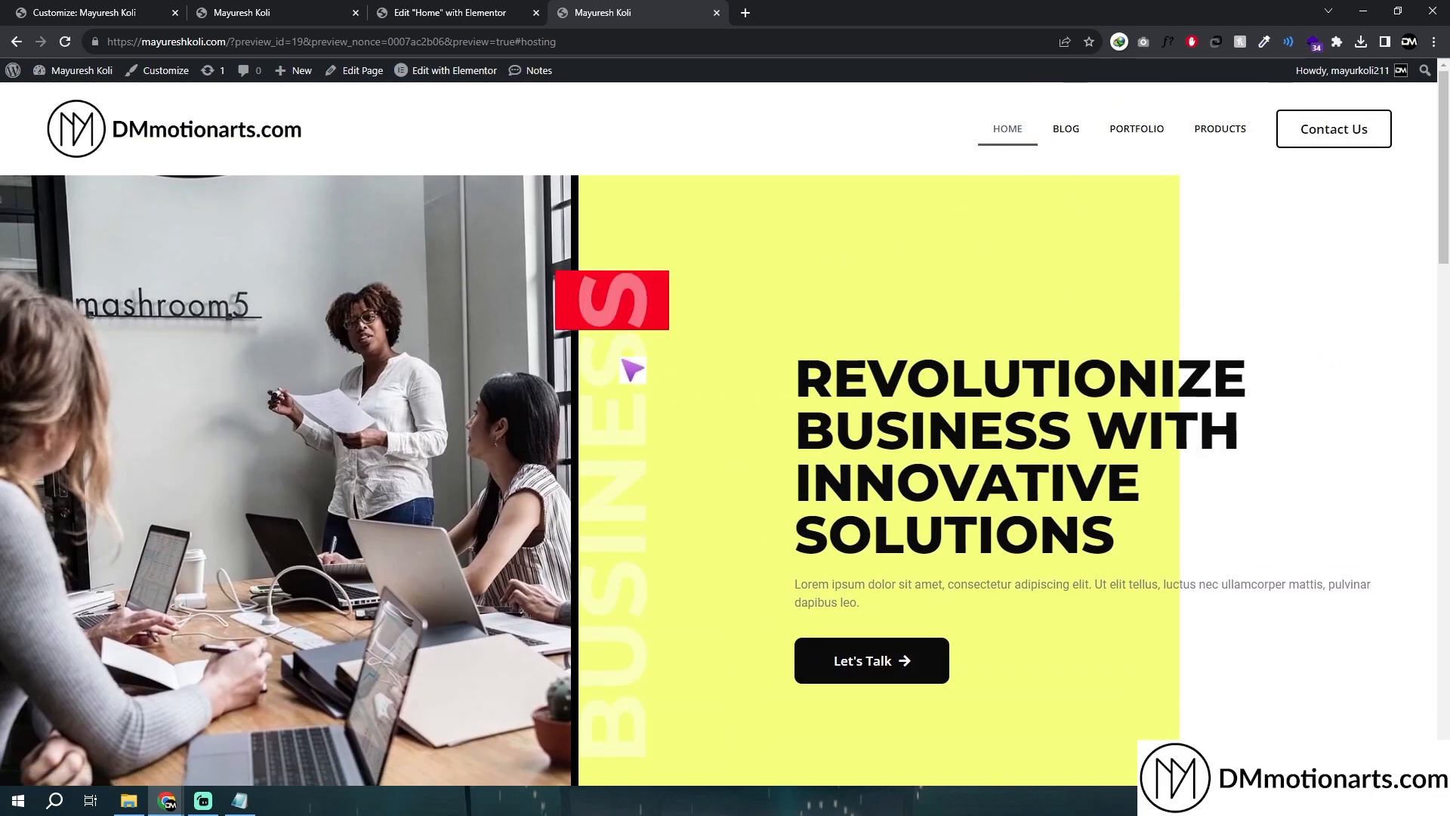
left_click_drag(814, 385, 1110, 526)
left_click_drag(989, 615, 884, 600)
left_click(799, 589)
scroll(785, 596, "down", 1)
left_click(778, 594)
left_click_drag(763, 586, 832, 592)
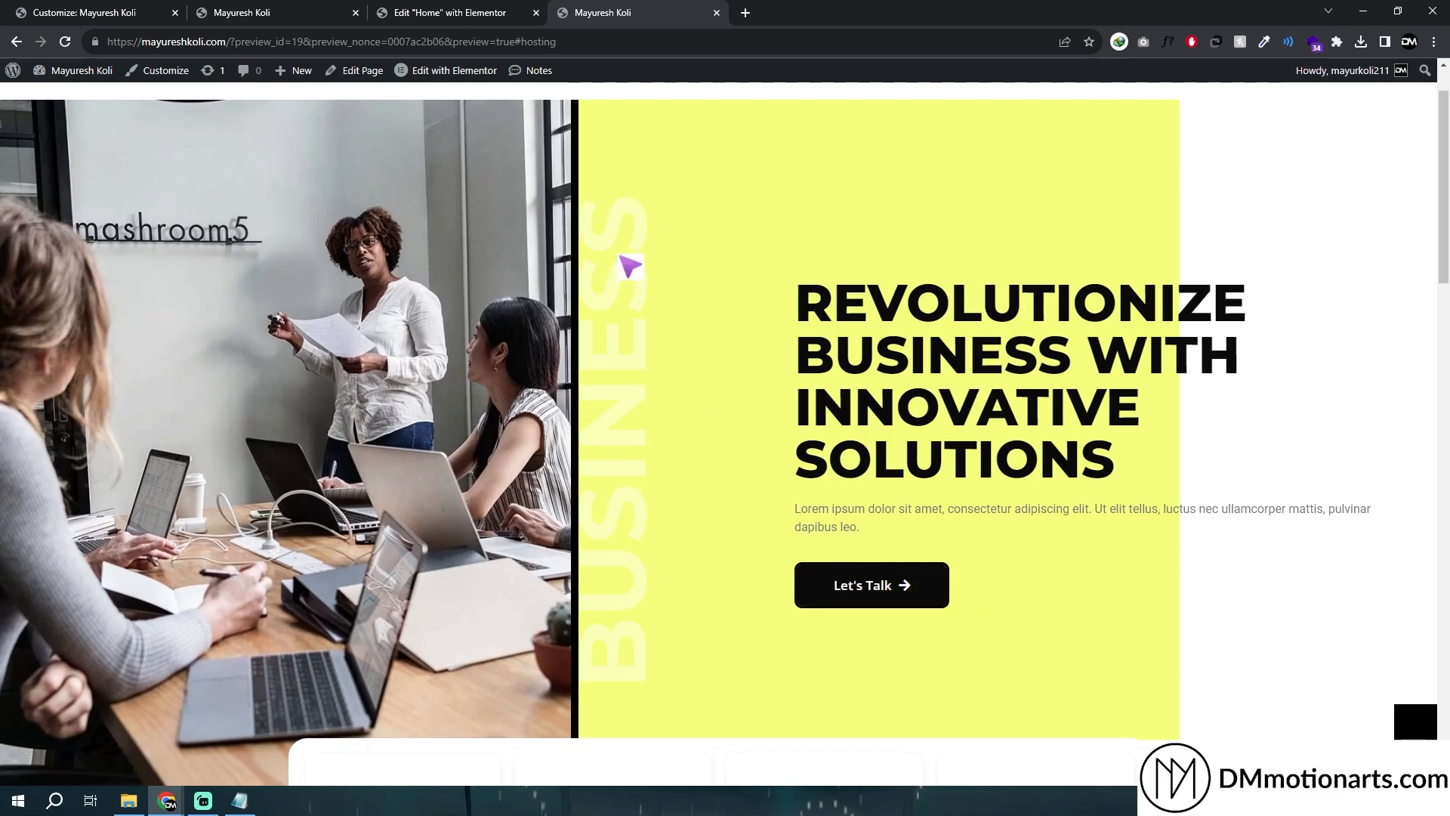
- Delete all Custom CSS from the outer hero container in Elementor and save the page
left_click(462, 11)
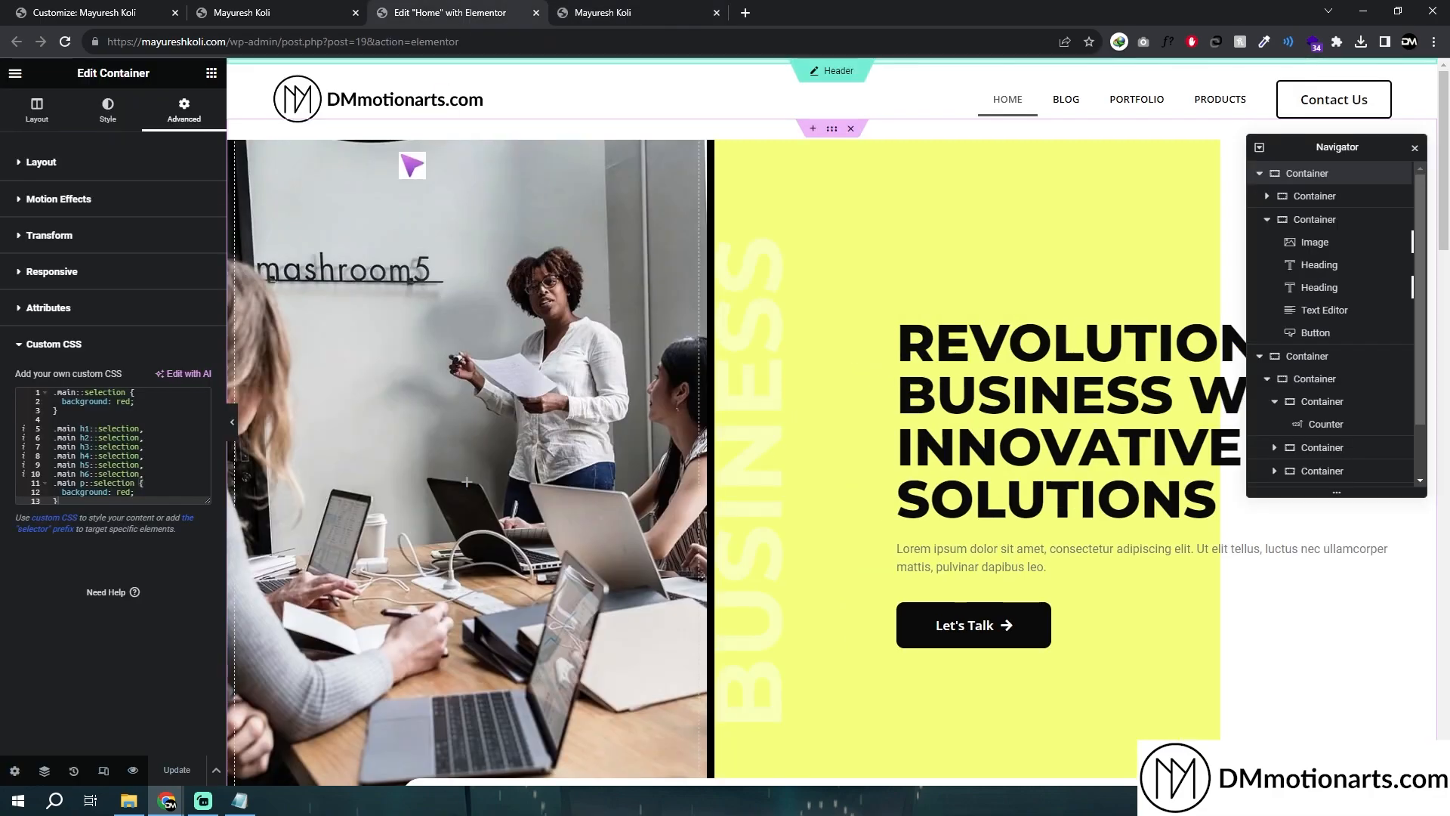
left_click(132, 501)
key("ctrl+a")
key("Delete")
key("ctrl+s")
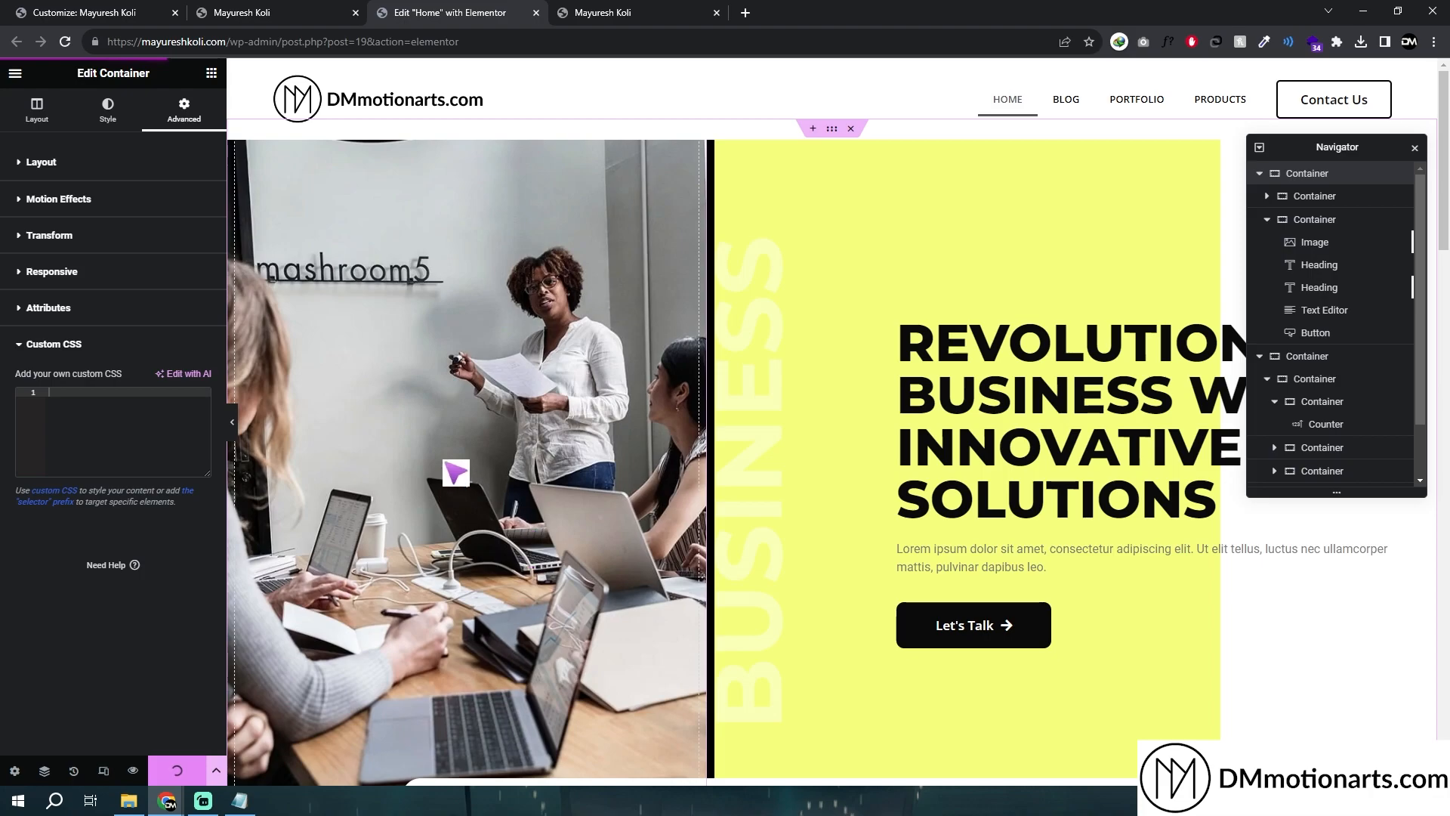
- Check the highlight colour of the hero heading on the preview without the container's custom CSS
left_click(77, 13)
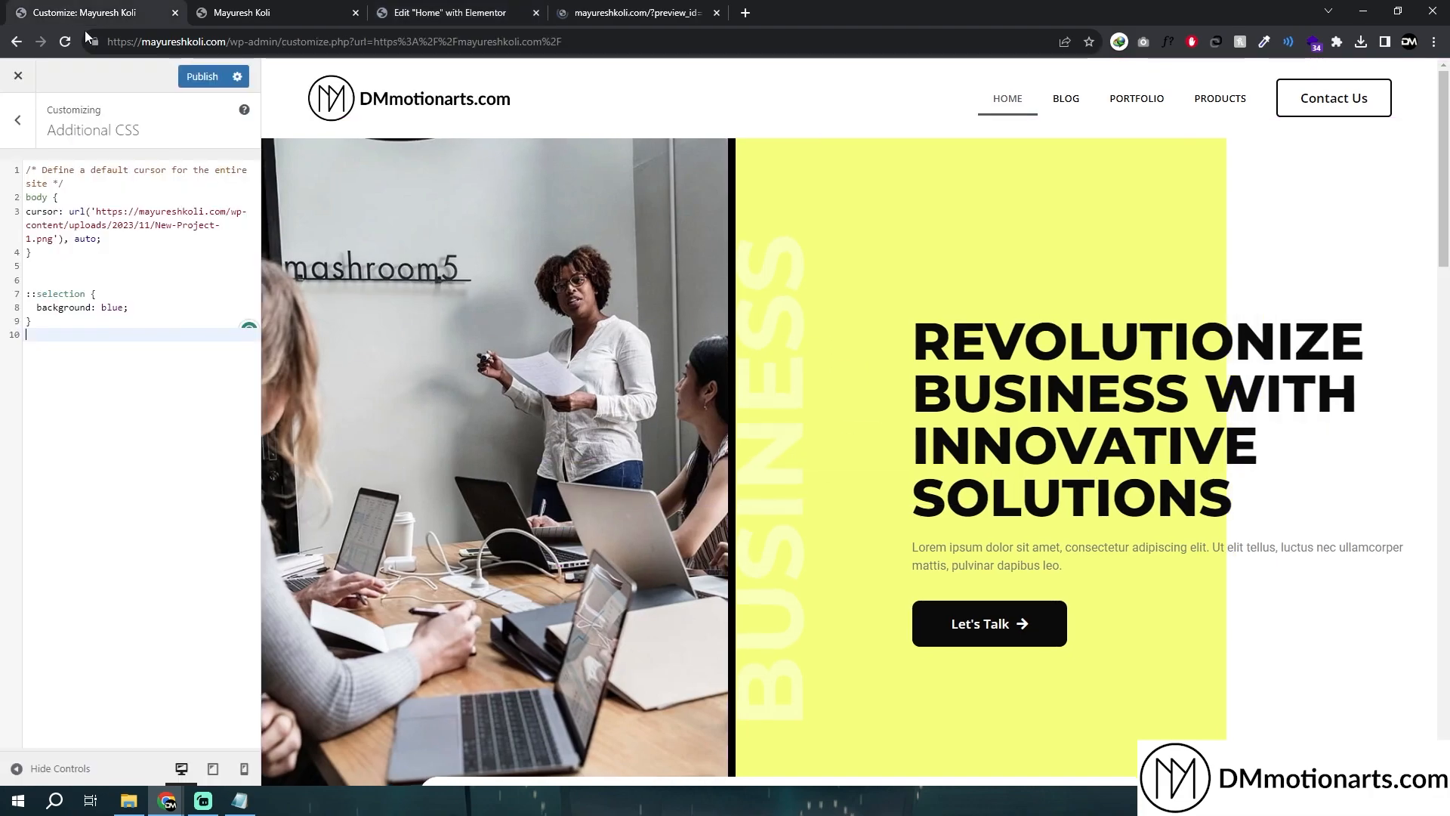
left_click(566, 11)
left_click_drag(769, 353, 1042, 534)
- Paste the .main selection rules with background: red below the ::selection rule in Additional CSS and publish
left_click(76, 14)
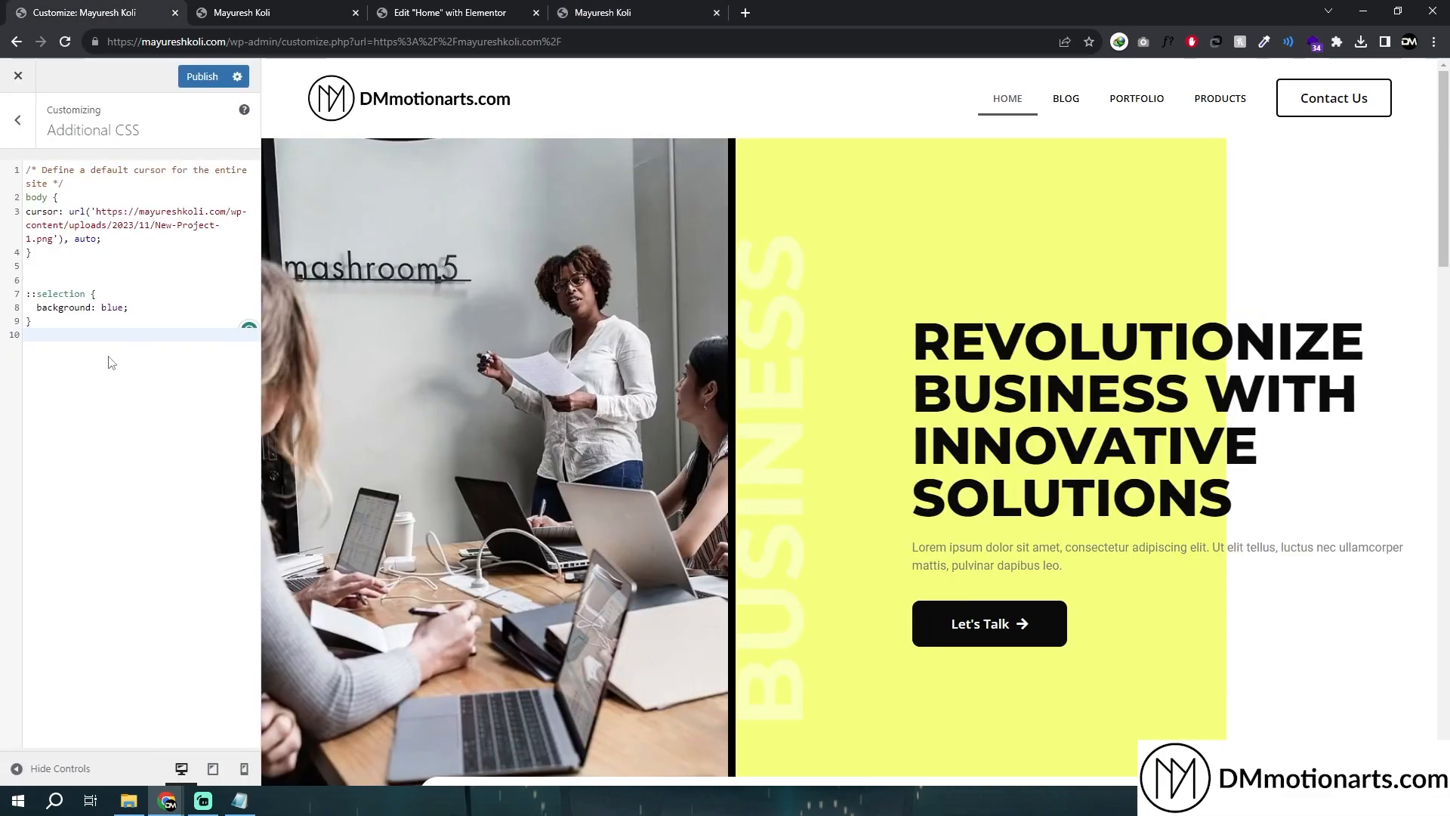
type(".main::selection {   background: red; }  .main h1::selection, .main h2::selection, .main h3::selection, .main h4::selection, .main h5::selection, .main h6::selection, .main p::selection {   background: red; }")
left_click(222, 85)
- Reload the preview page and test the highlight on the hero heading, paragraph, vertical BUSINESS heading and Let's Talk button
left_click(596, 9)
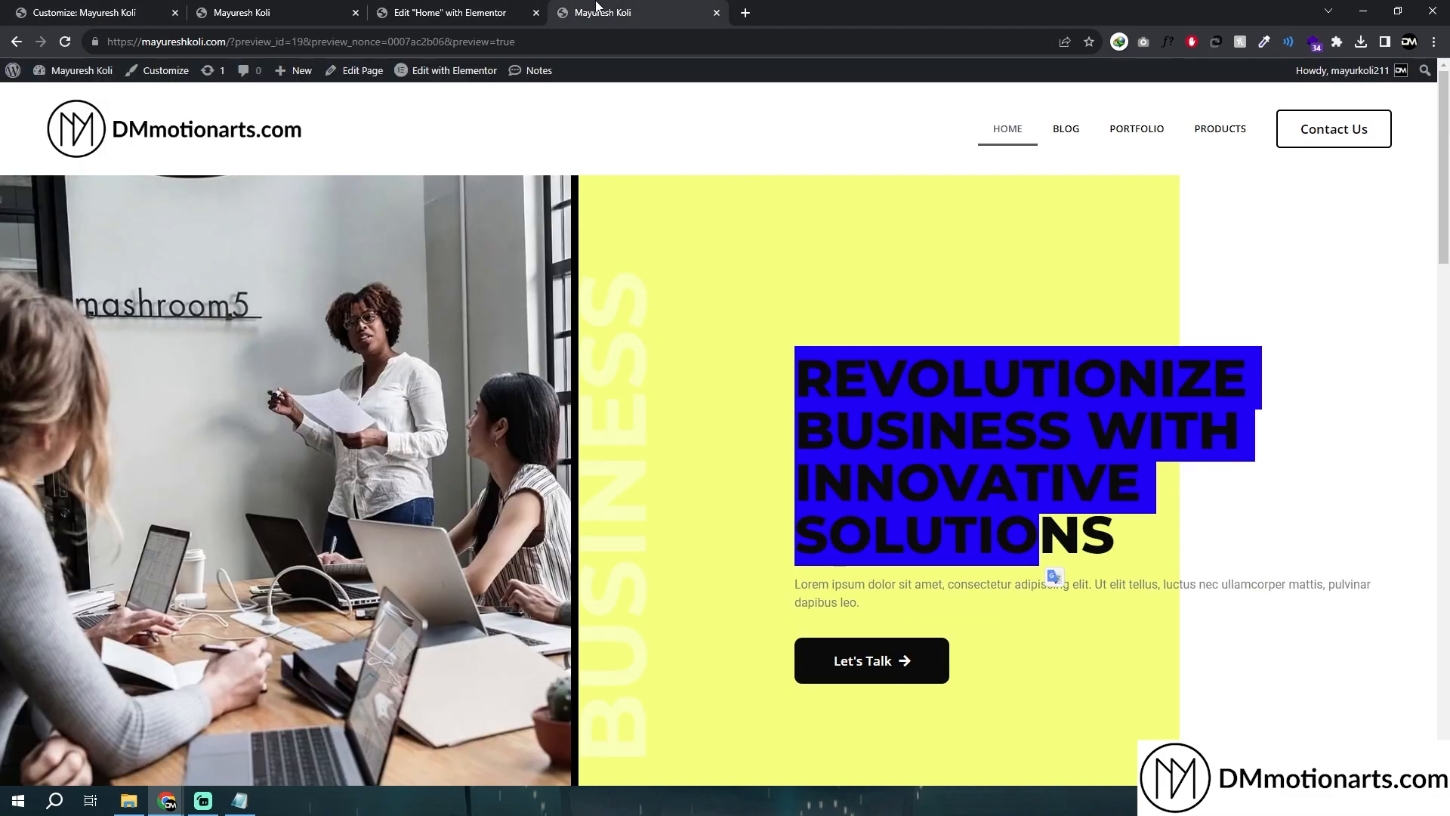
right_click(555, 243)
left_click(596, 285)
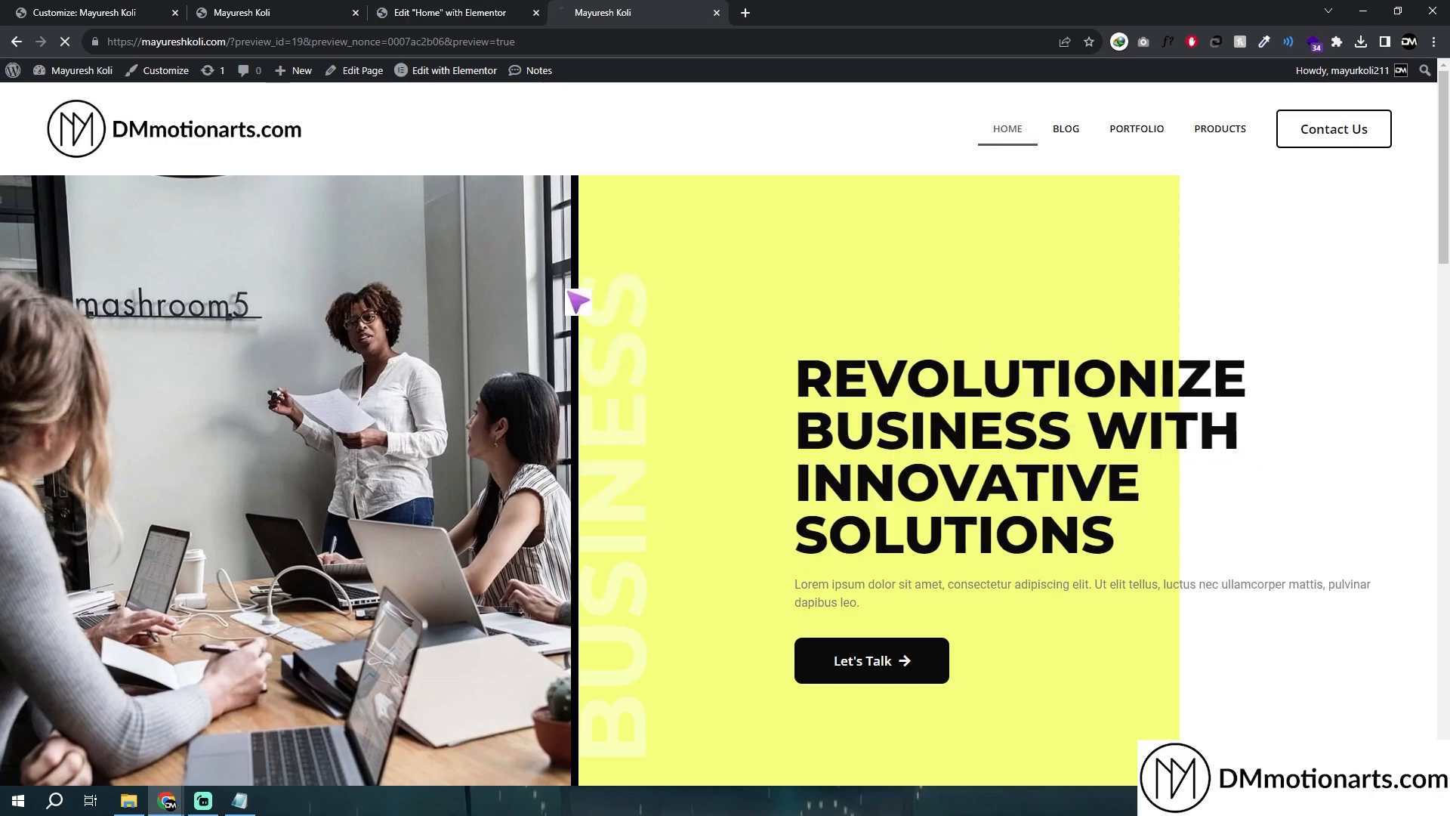
left_click(77, 14)
left_click(597, 13)
left_click_drag(799, 370, 1120, 560)
left_click_drag(820, 587, 888, 623)
left_click_drag(649, 280, 656, 686)
left_click(741, 510)
left_click_drag(769, 436, 984, 500)
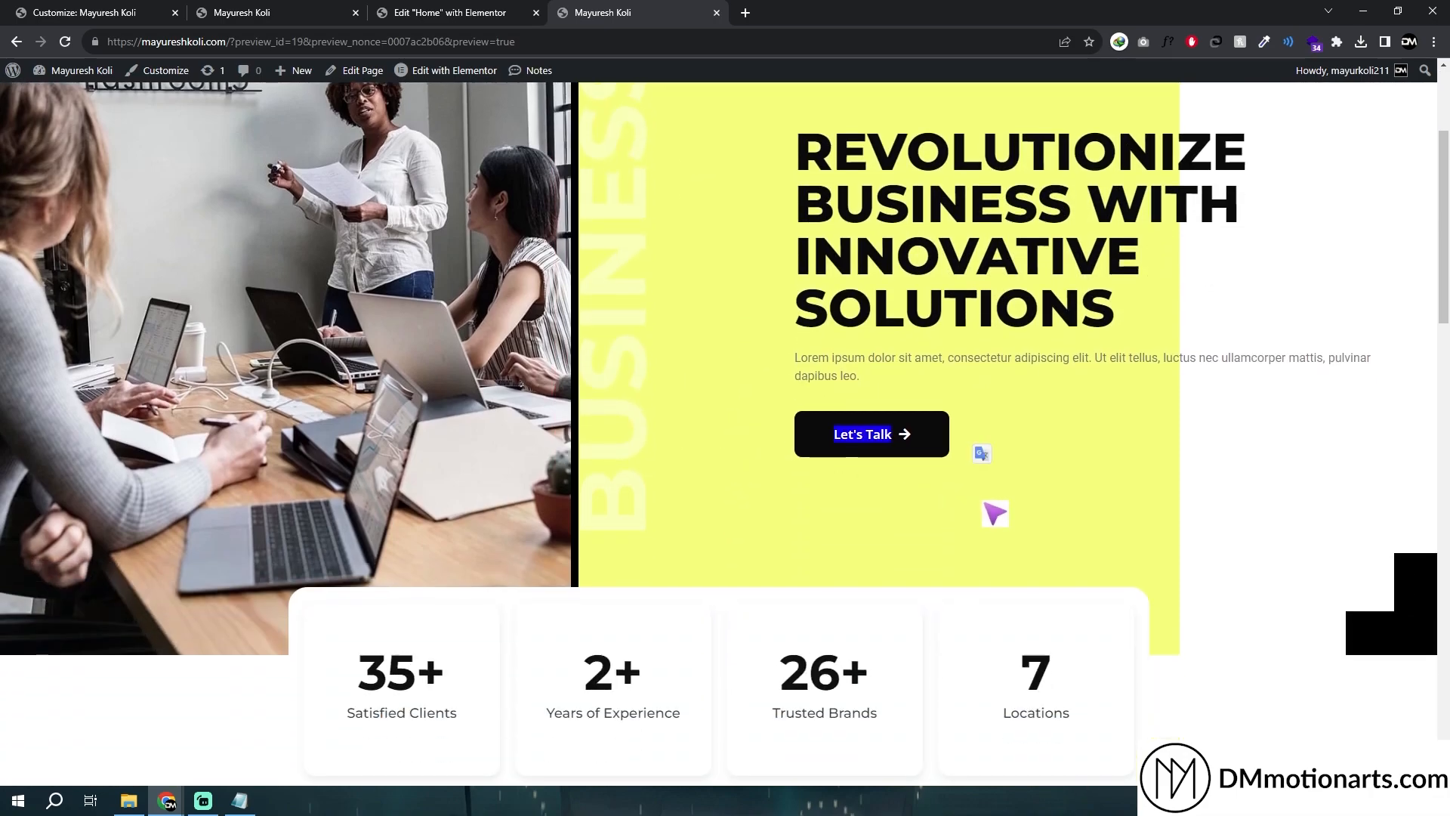
left_click(985, 499)
- Test the text highlight on the counter cards below the hero section of the reloaded preview
scroll(415, 496, "down", 4)
mouse_move(341, 351)
left_mouse_down()
mouse_move(453, 416)
mouse_move(531, 433)
mouse_move(345, 359)
left_mouse_up()
left_click(529, 433)
left_click_drag(392, 366, 673, 414)
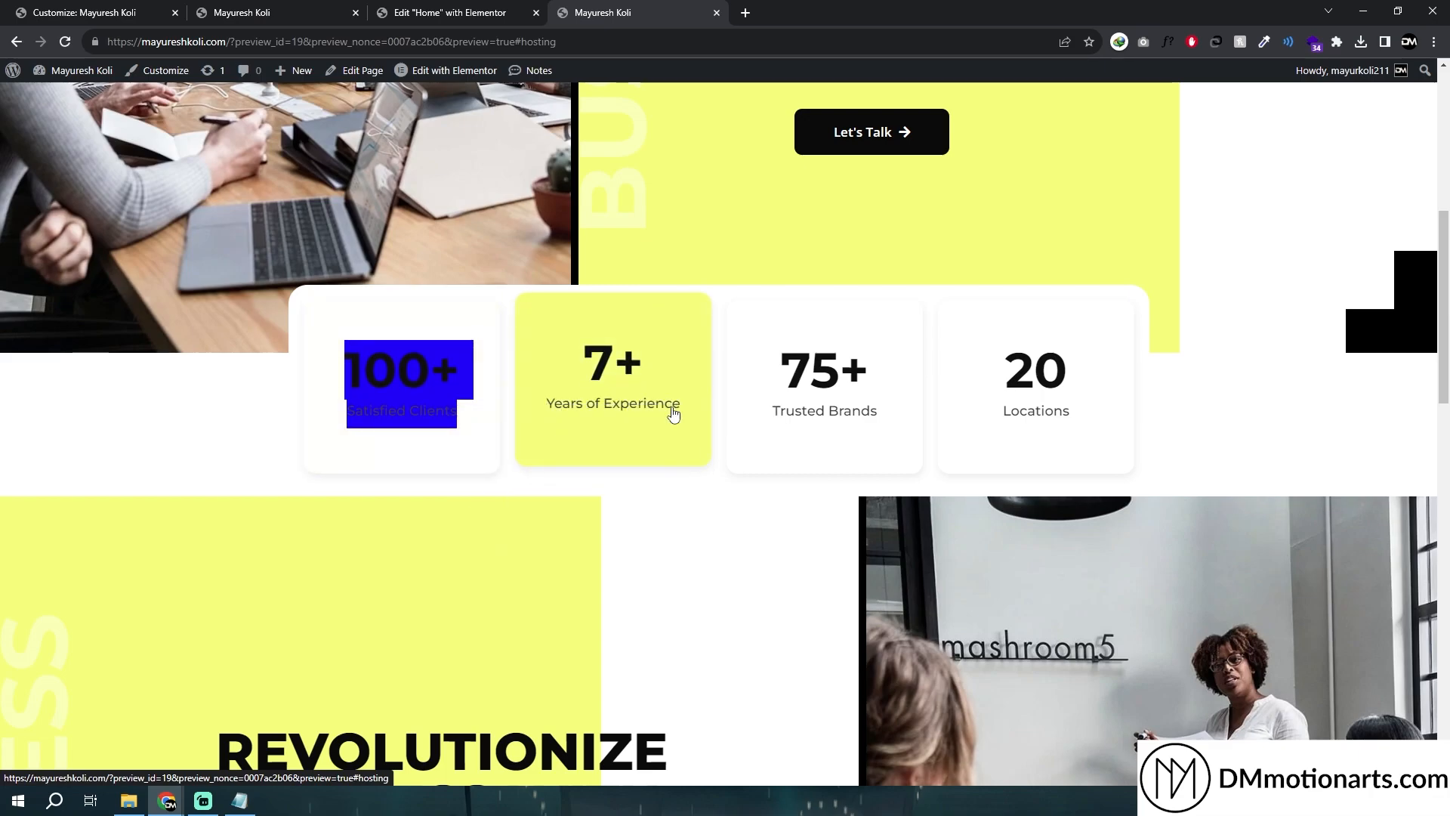
left_click_drag(548, 361, 547, 355)
left_click(198, 317)
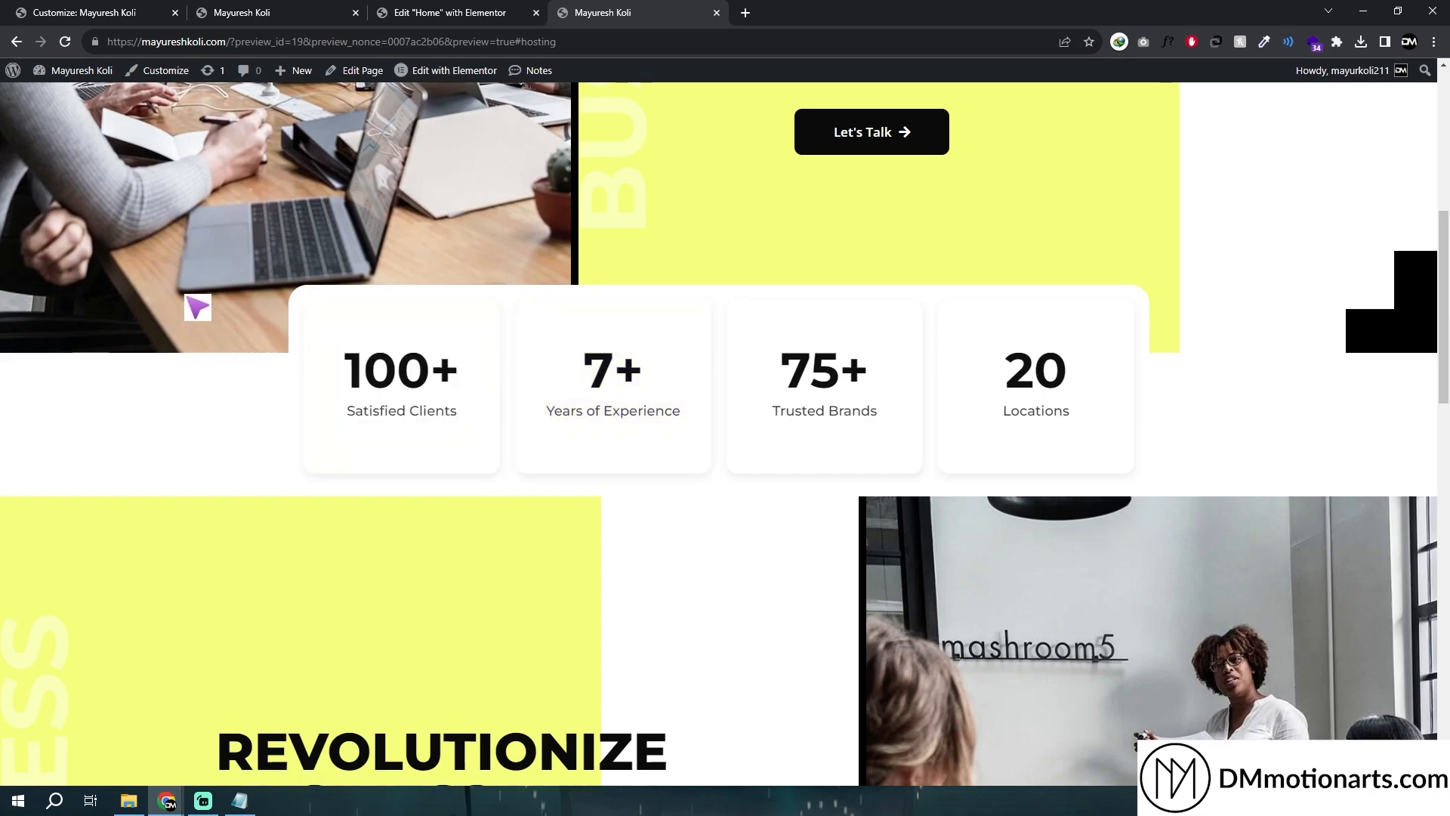
- Select the sitewide ::selection rule in Additional CSS to review it
left_click(74, 9)
left_click(29, 360)
left_click_drag(27, 293, 59, 319)
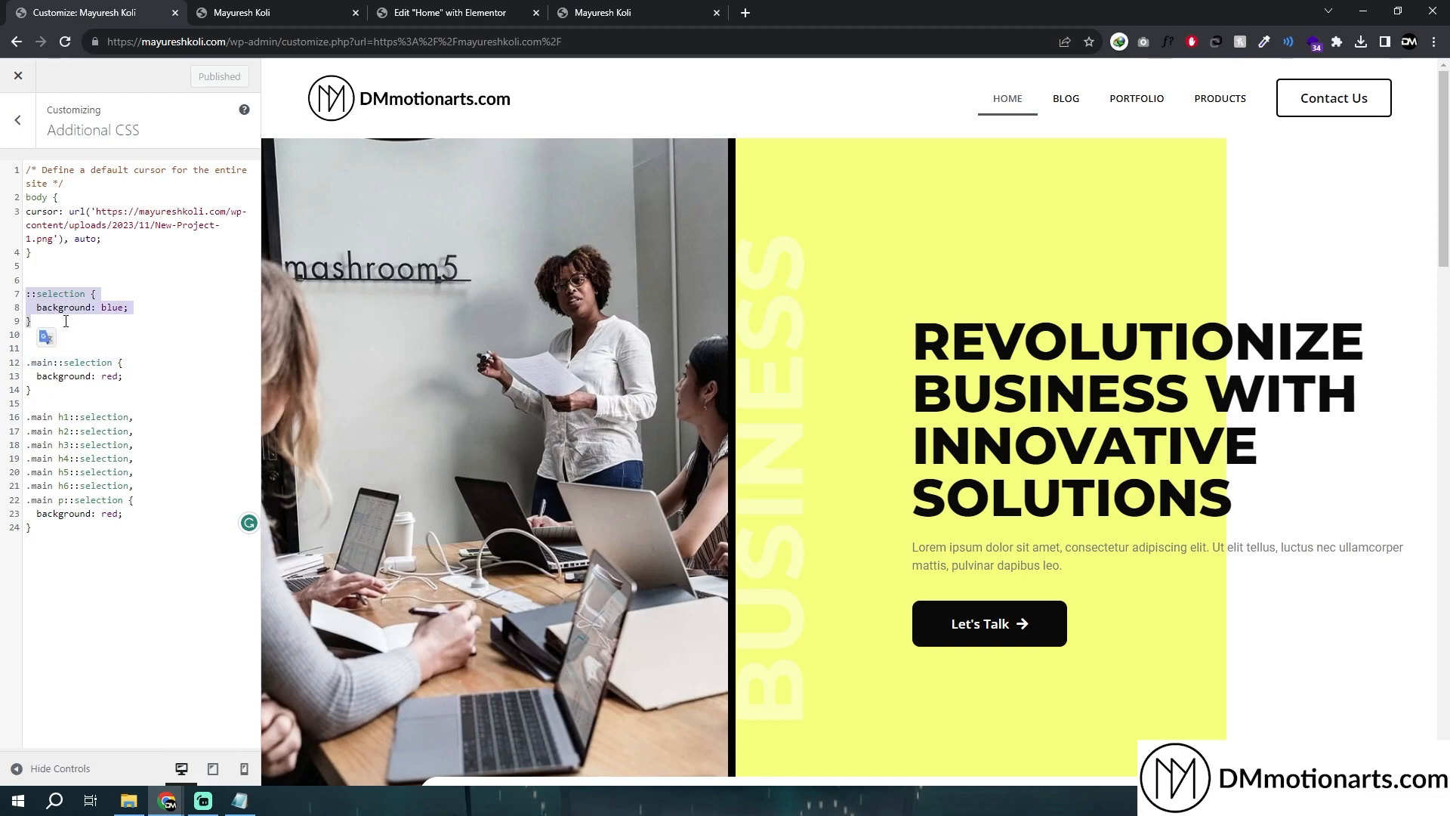
- Test the text highlight on the hero section's text and main heading again in the preview
left_click(604, 9)
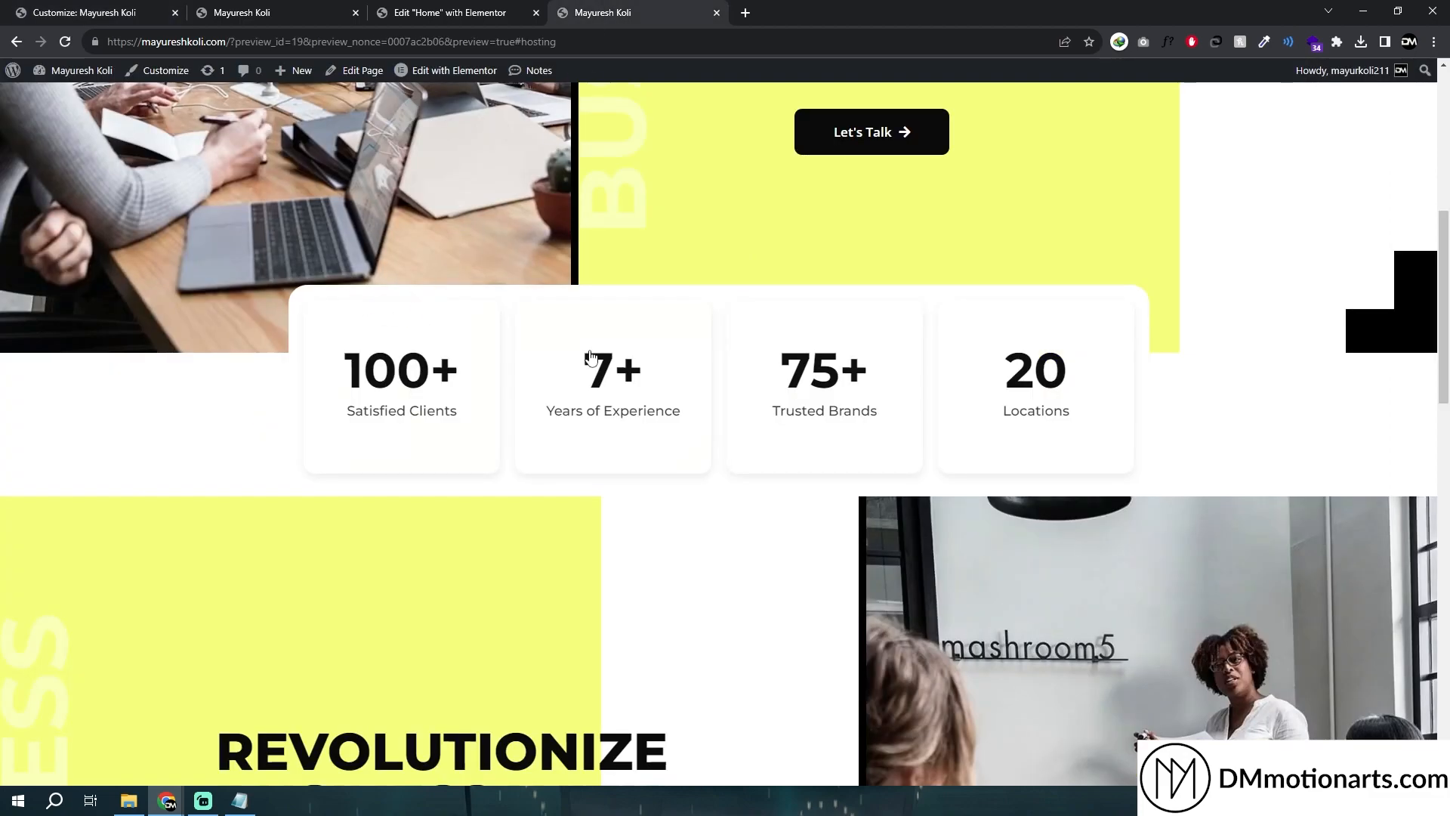
scroll(572, 351, "up", 4)
left_click_drag(725, 178, 892, 235)
left_click(909, 320)
scroll(895, 308, "up", 3)
left_click_drag(796, 373, 1155, 551)
left_click(899, 342)
left_click(385, 12)
left_click(635, 9)
left_click_drag(906, 391, 1312, 527)
left_click(1107, 369)
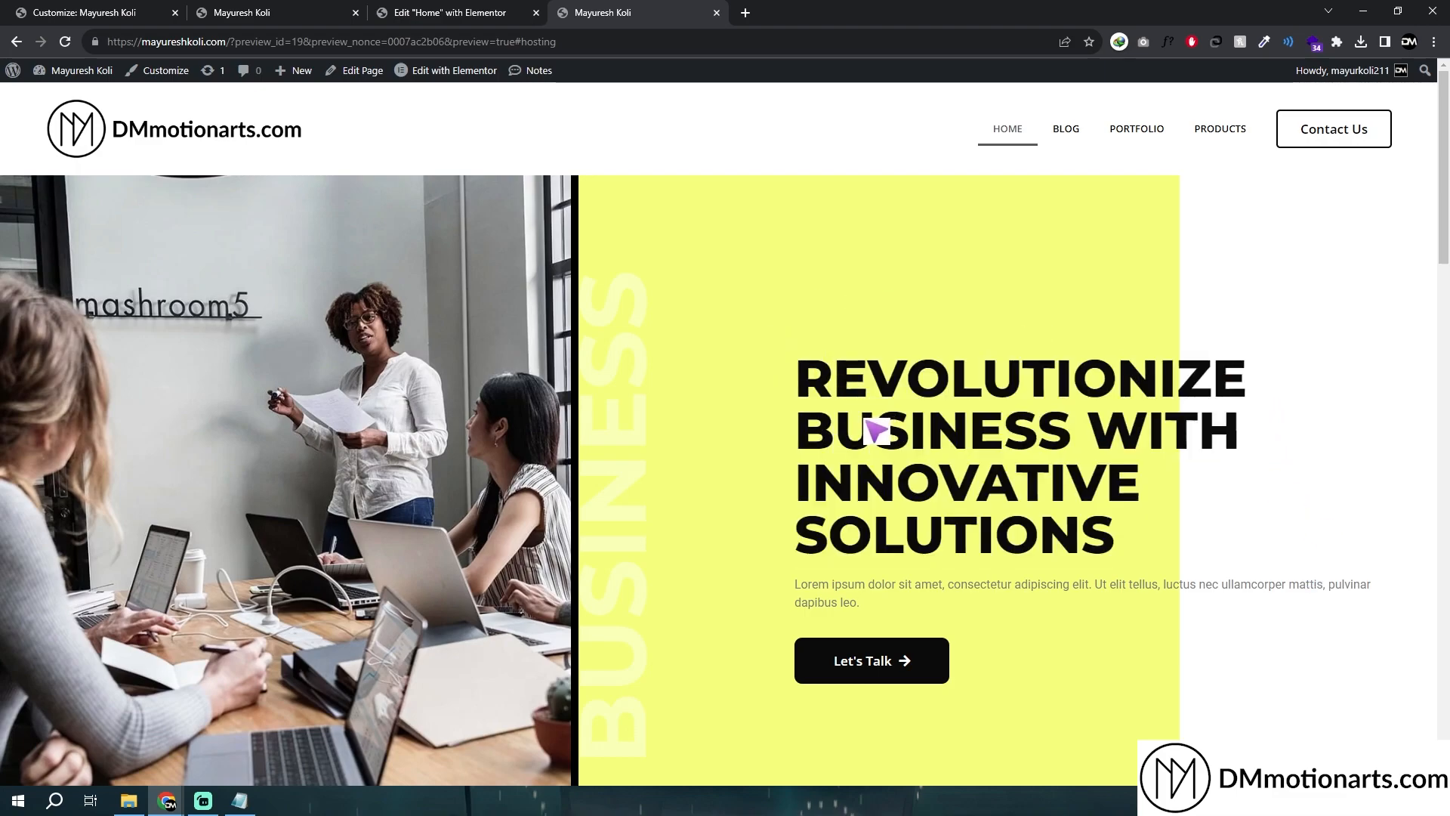